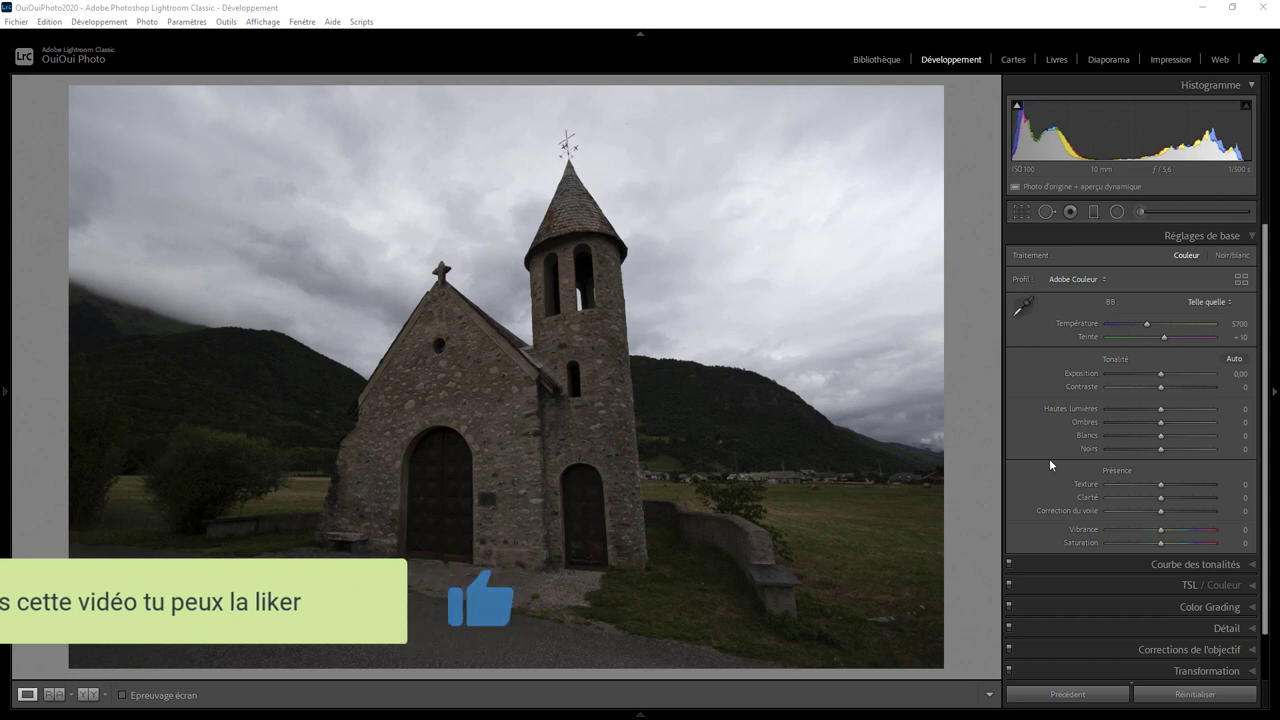
Step: Convert the chapel photo to black-and-white and crop slightly tighter from the bottom-right, keeping the aspect ratio
click(1232, 256)
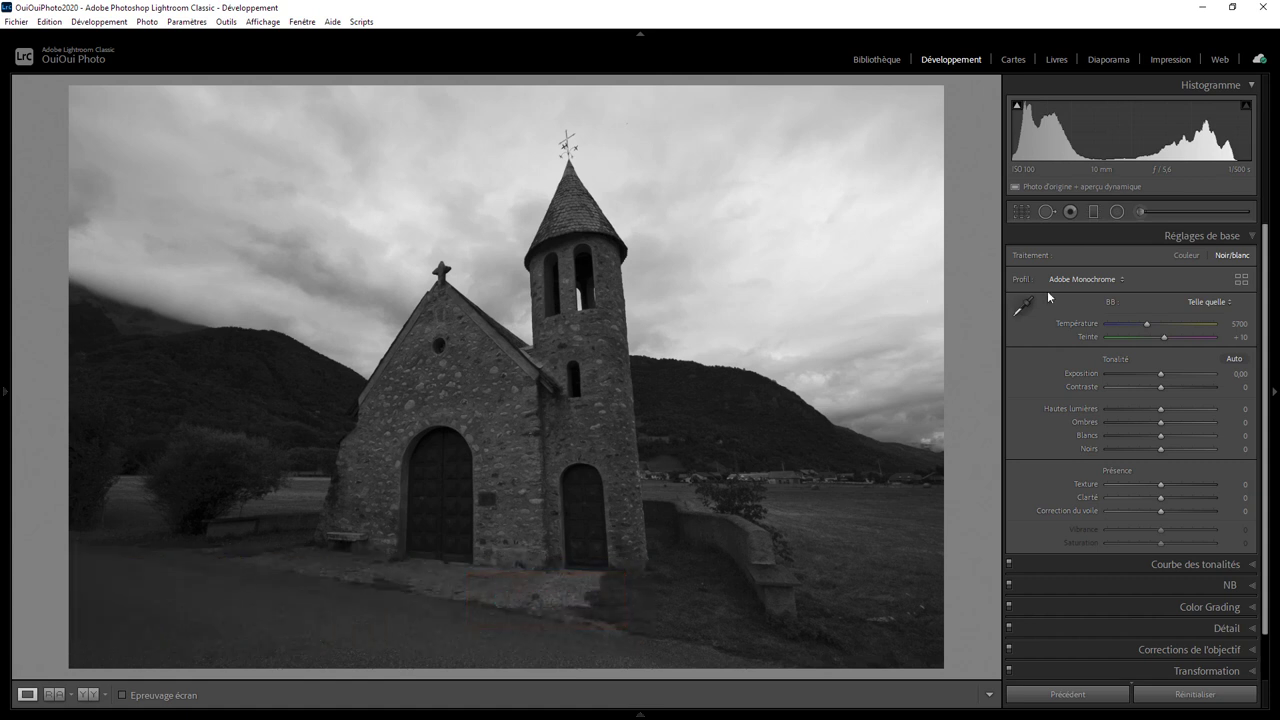
click(1021, 211)
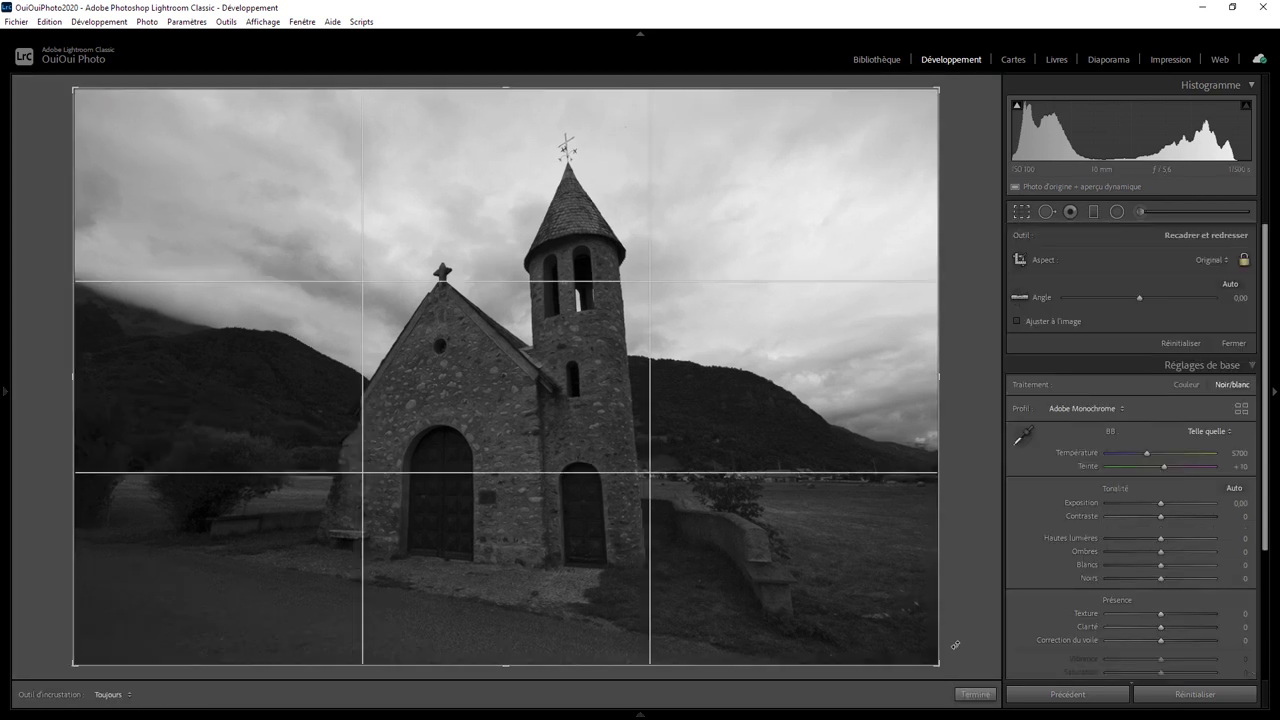
drag(939, 663, 900, 646)
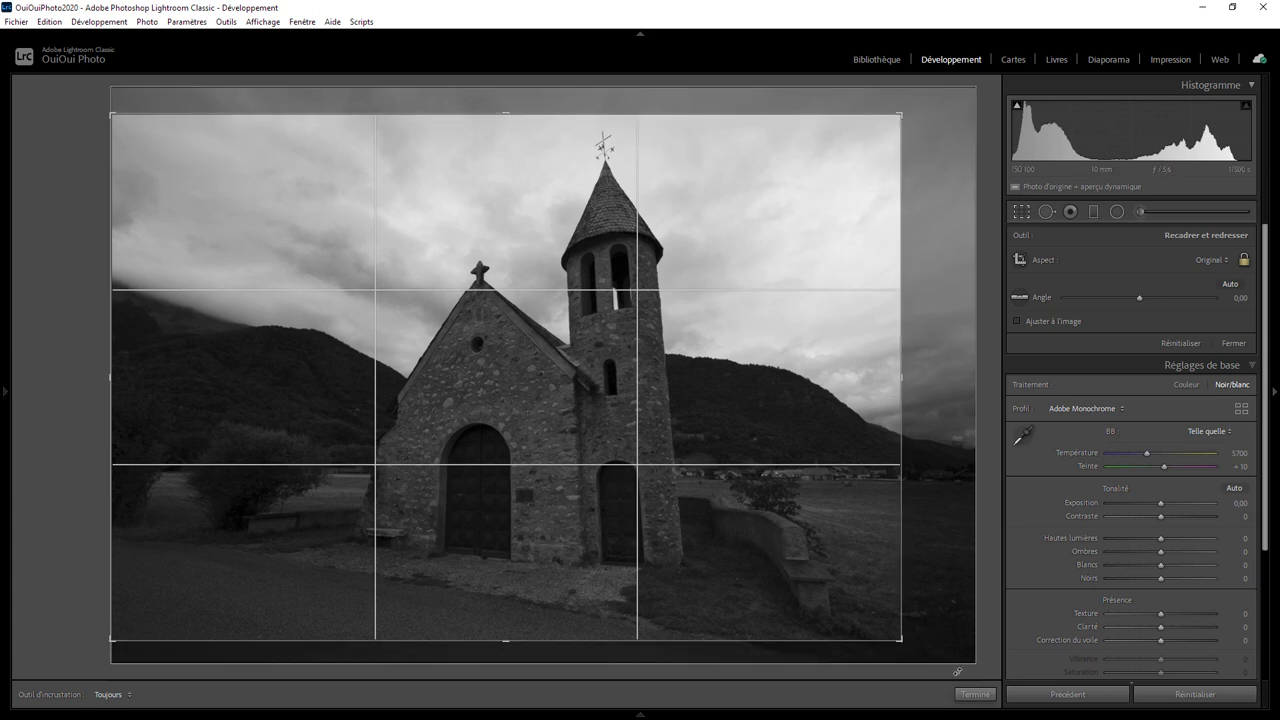
click(975, 694)
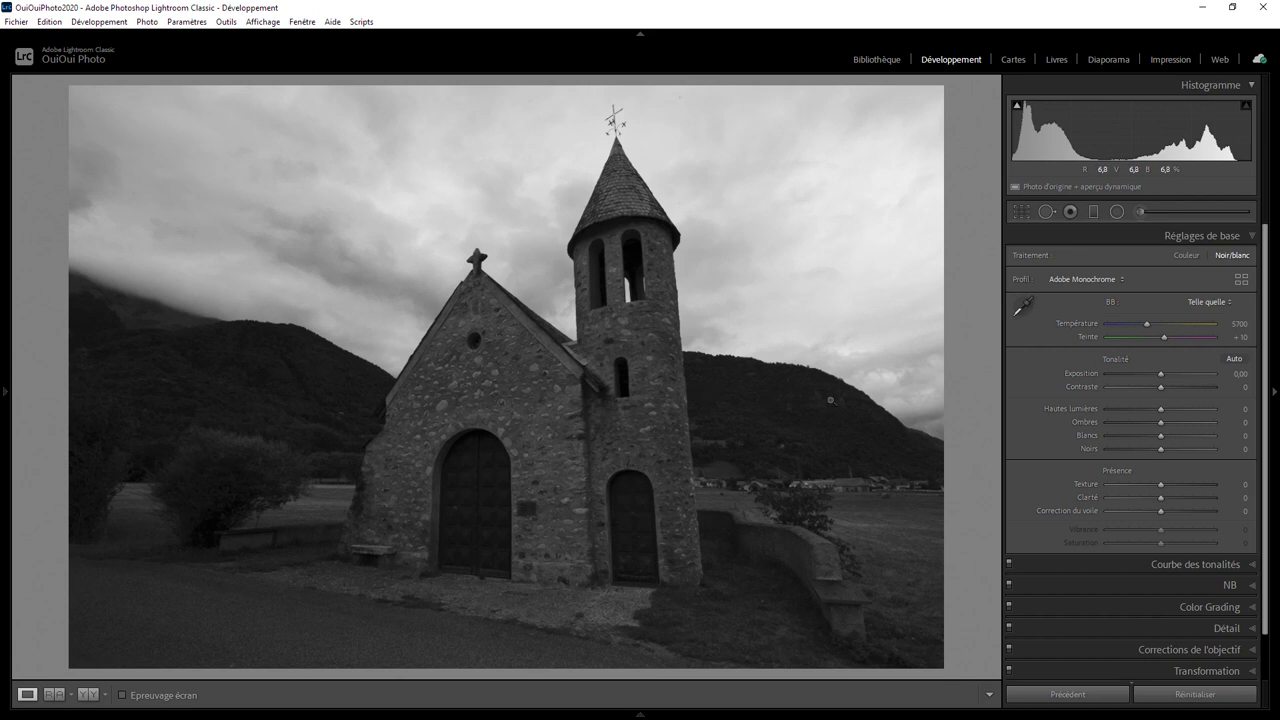
click(1022, 213)
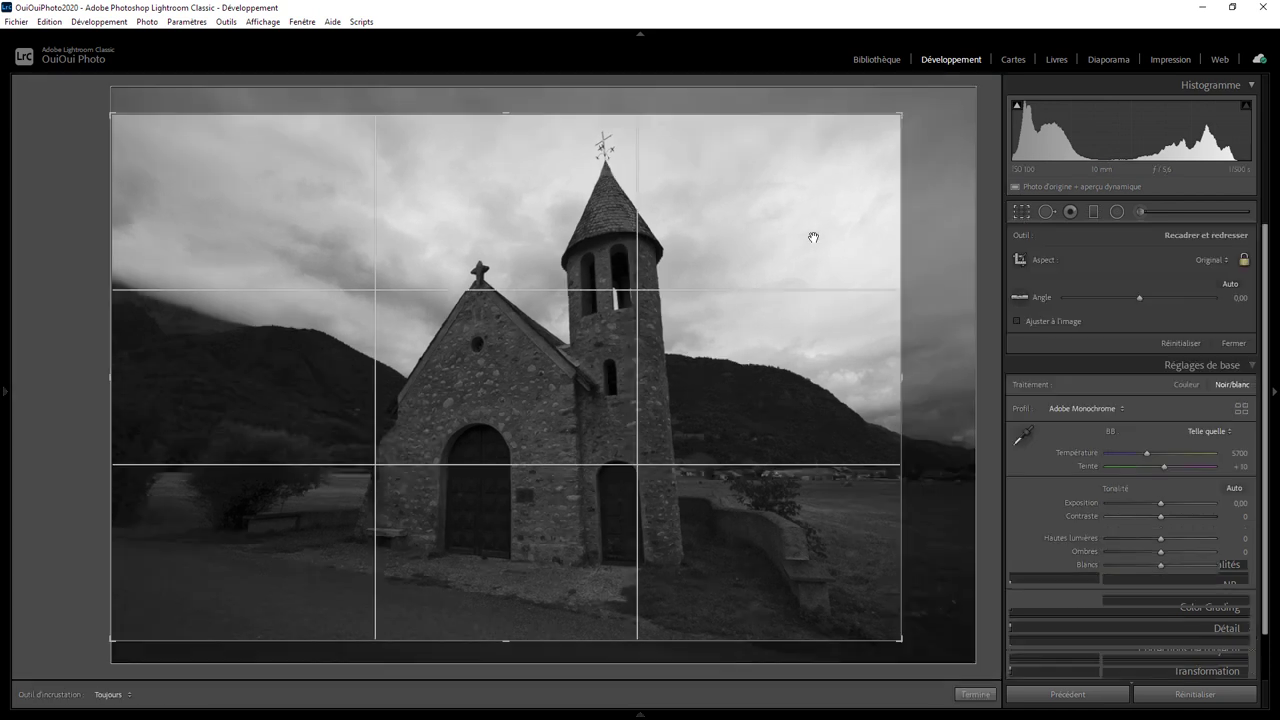
click(975, 694)
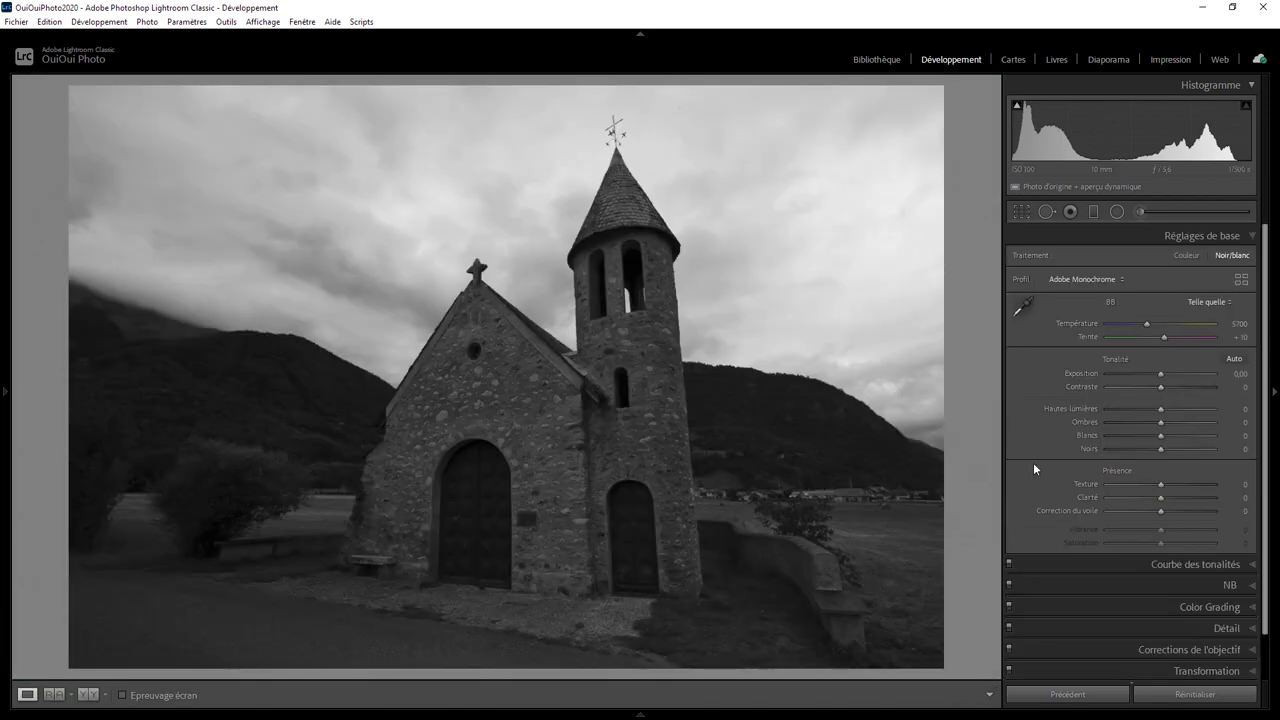
Step: In Basic, set Shadows +66, Highlights −83, Exposure +0.56, Contrast +51 and Clarity +26
drag(1161, 421, 1196, 423)
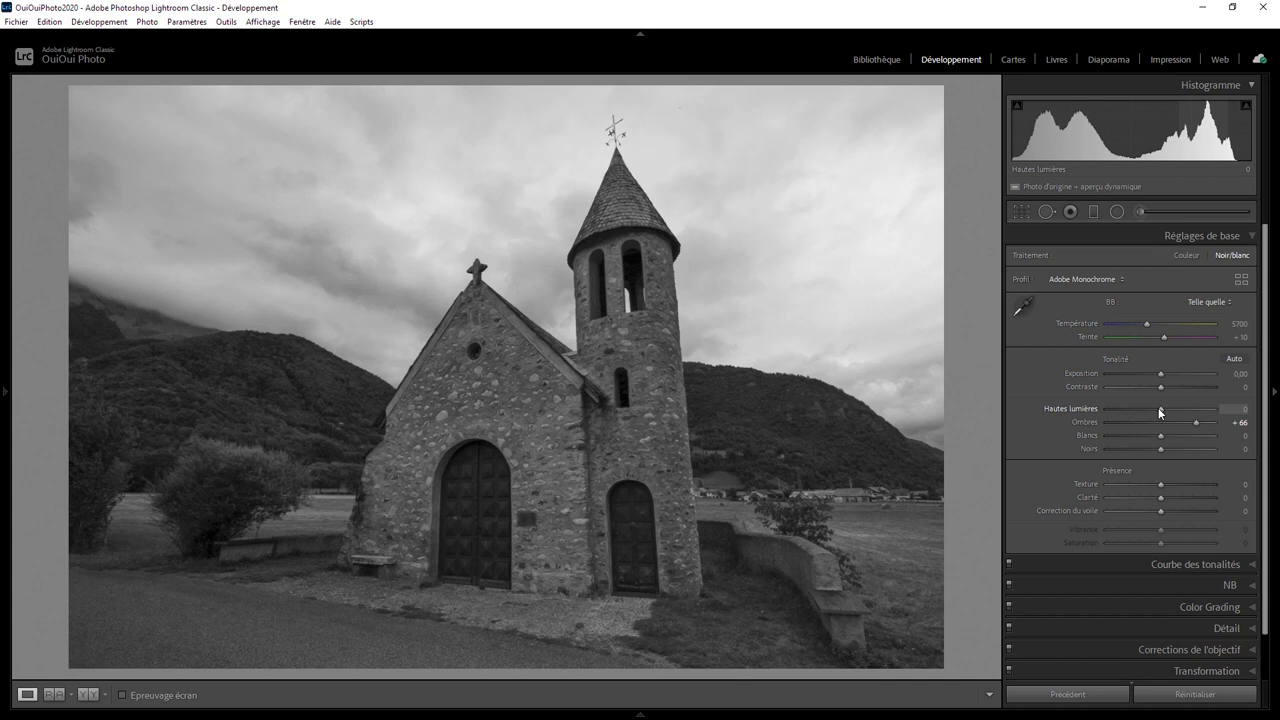
drag(1160, 410, 1116, 410)
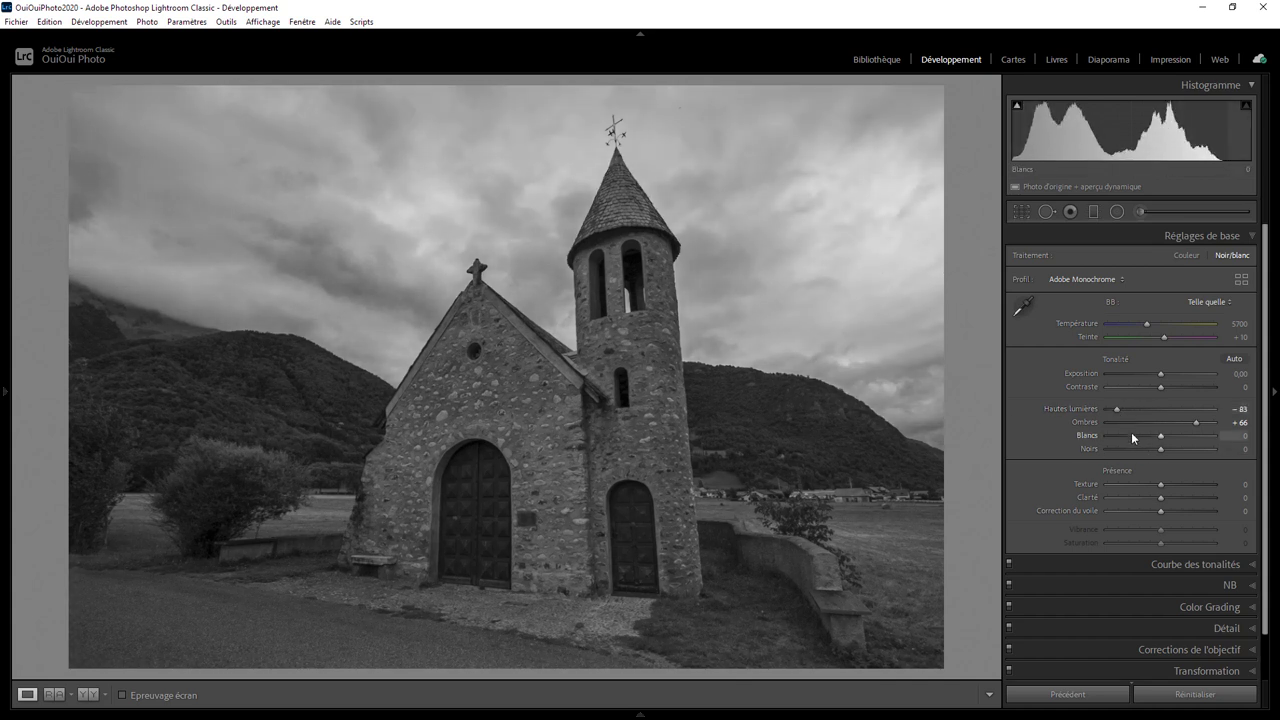
drag(1160, 373, 1167, 373)
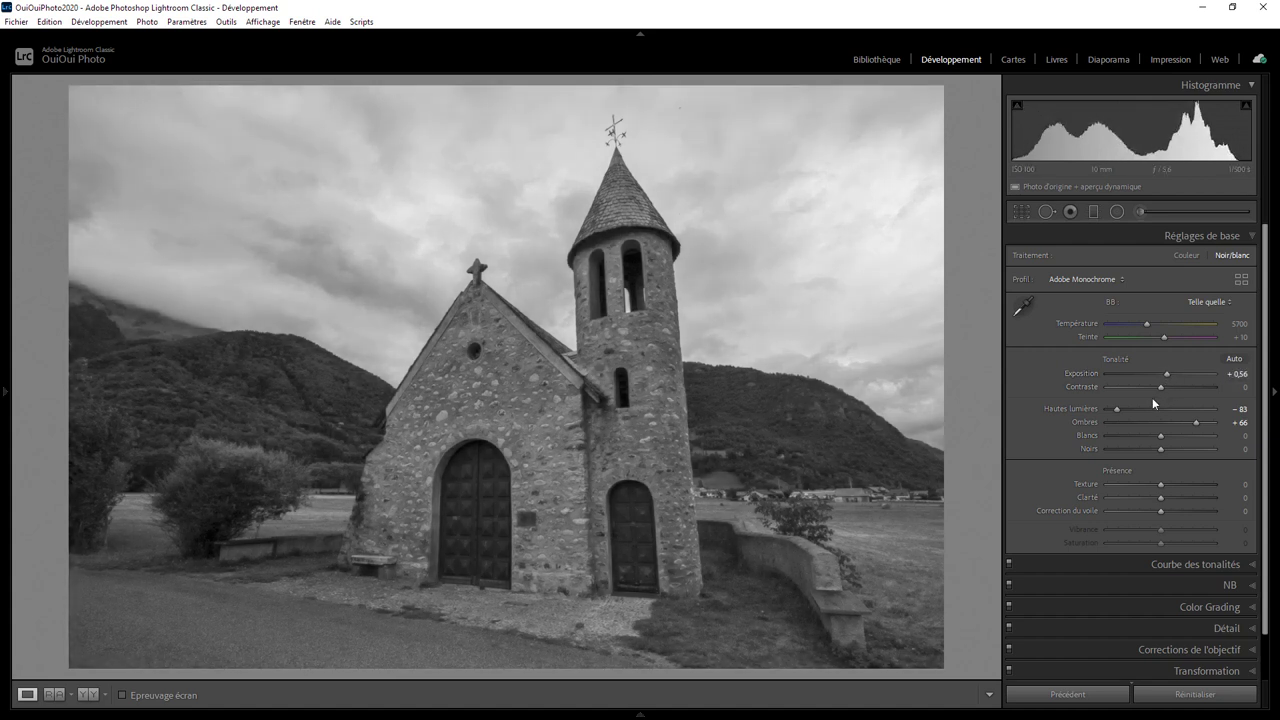
drag(1165, 385, 1185, 388)
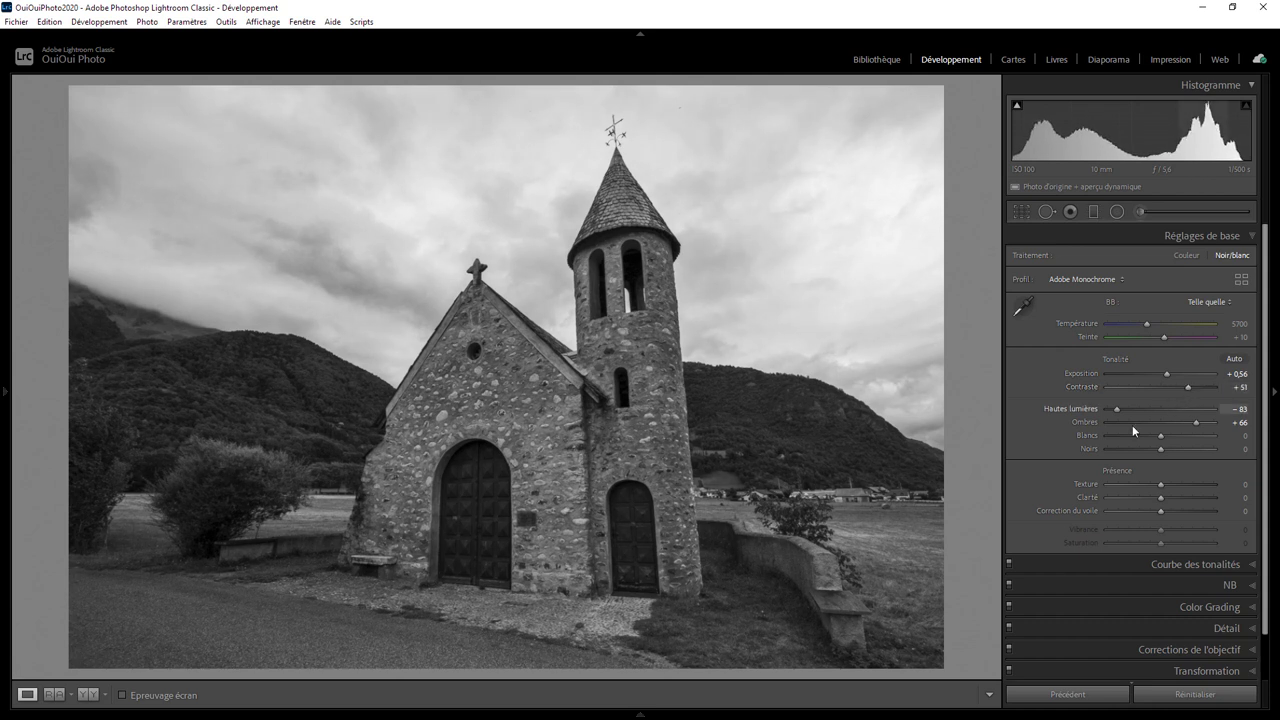
drag(1161, 501, 1173, 497)
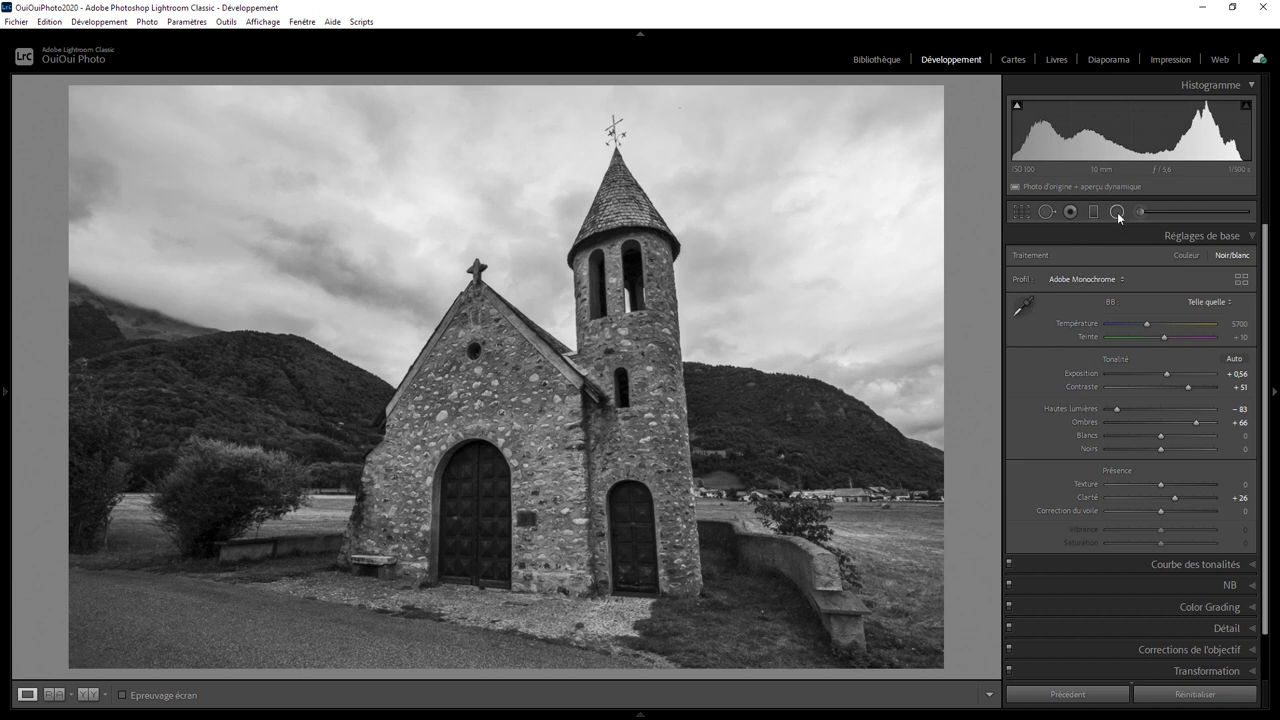
Step: Add a radial filter over the sky right of the tower with reset effects and Dehaze +60
click(1117, 212)
drag(831, 229, 1044, 445)
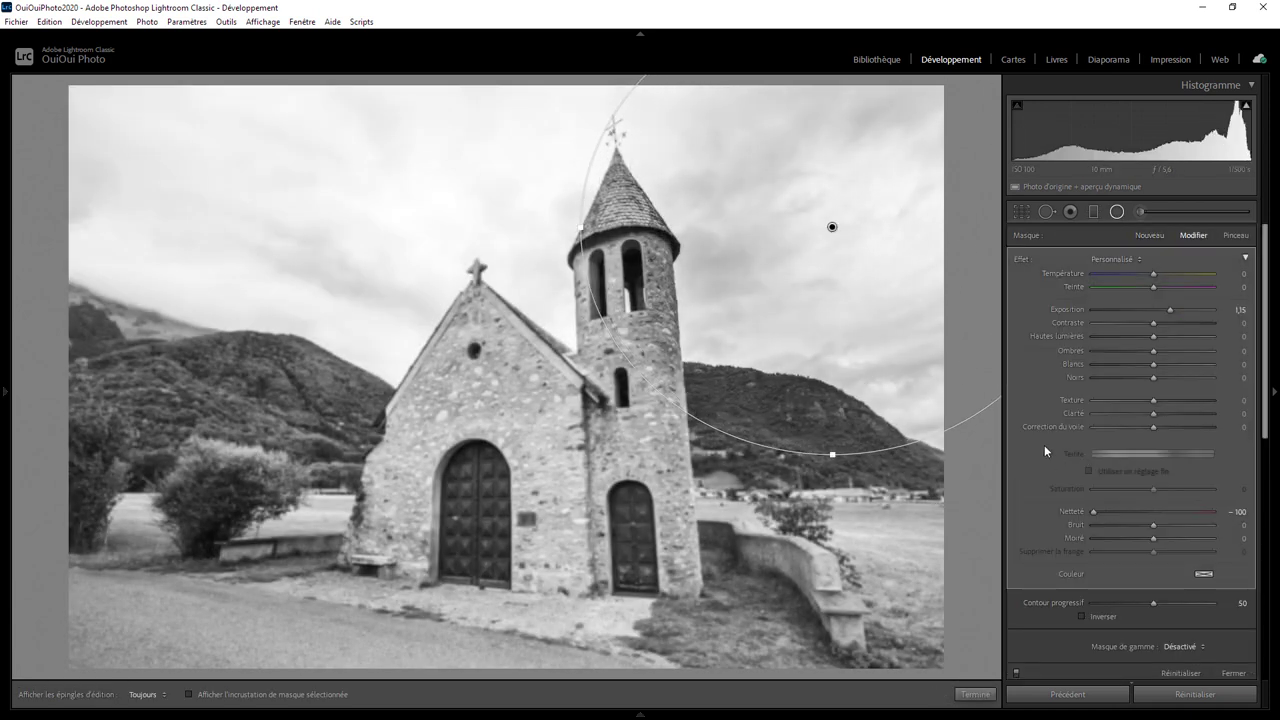
double_click(1022, 264)
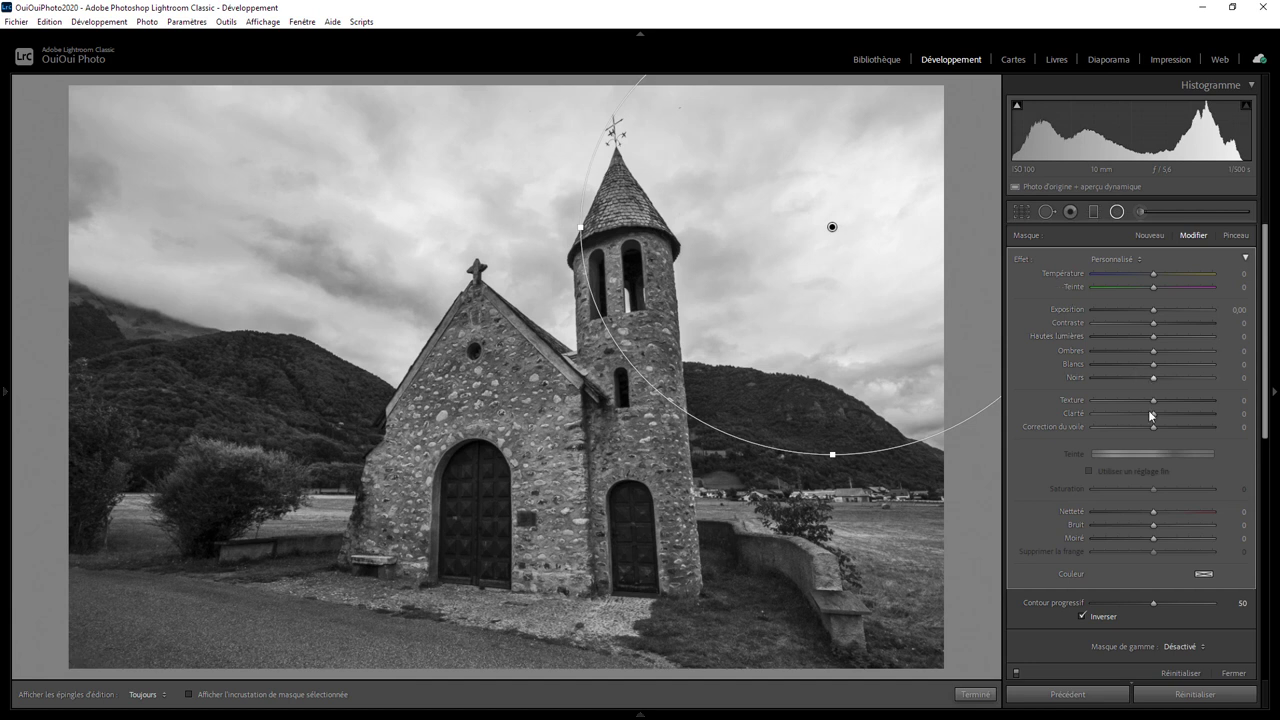
drag(1153, 428, 1188, 431)
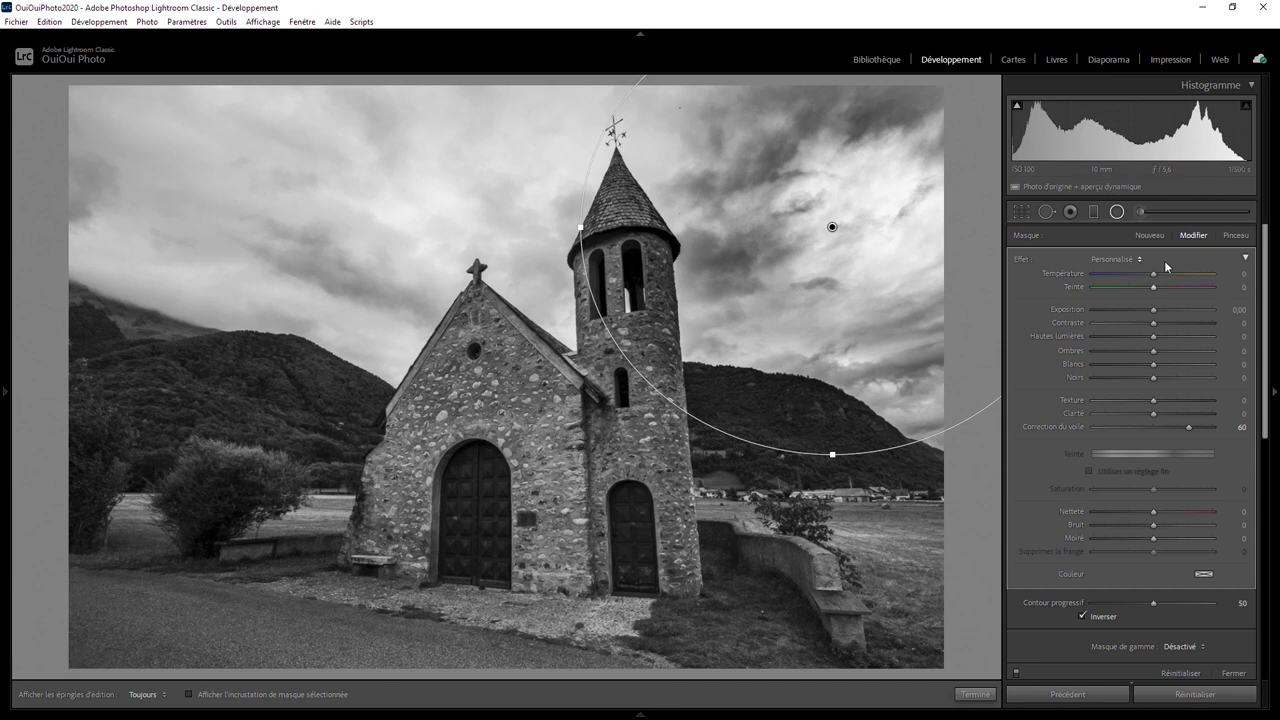
Step: Brush-erase the dehaze mask from the bell tower, with pins hidden
click(1237, 235)
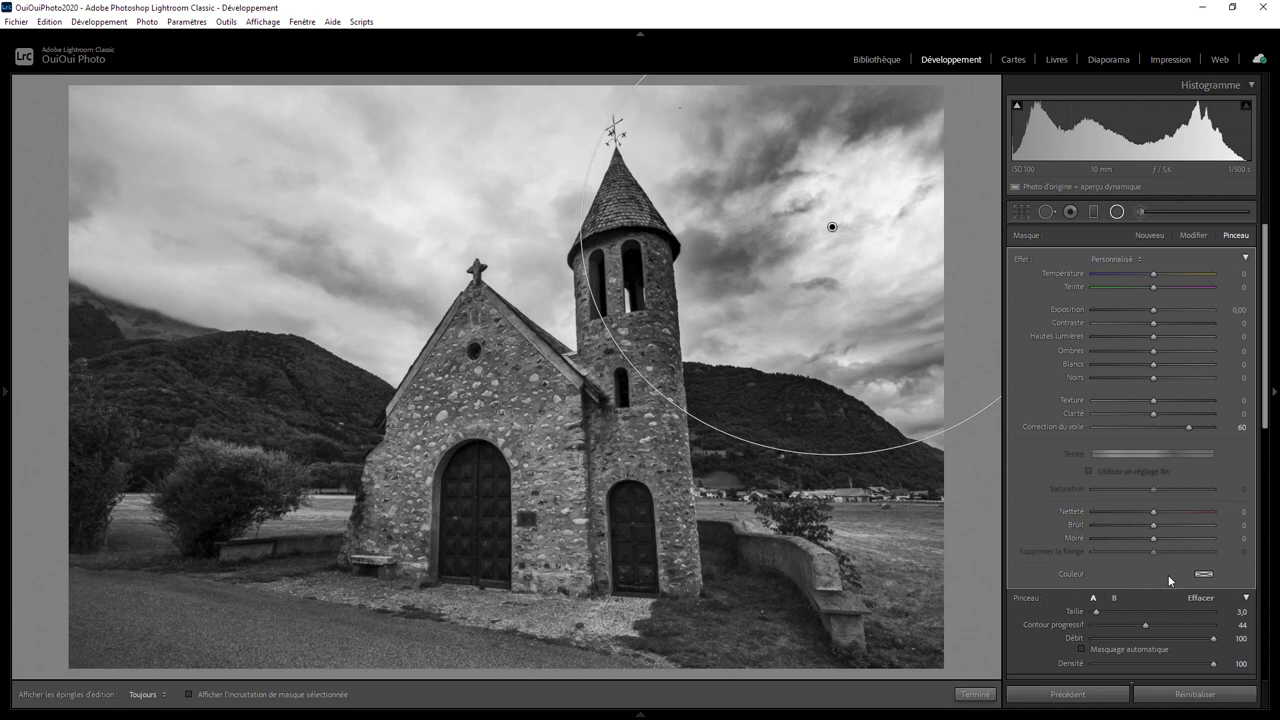
drag(1265, 427, 1265, 494)
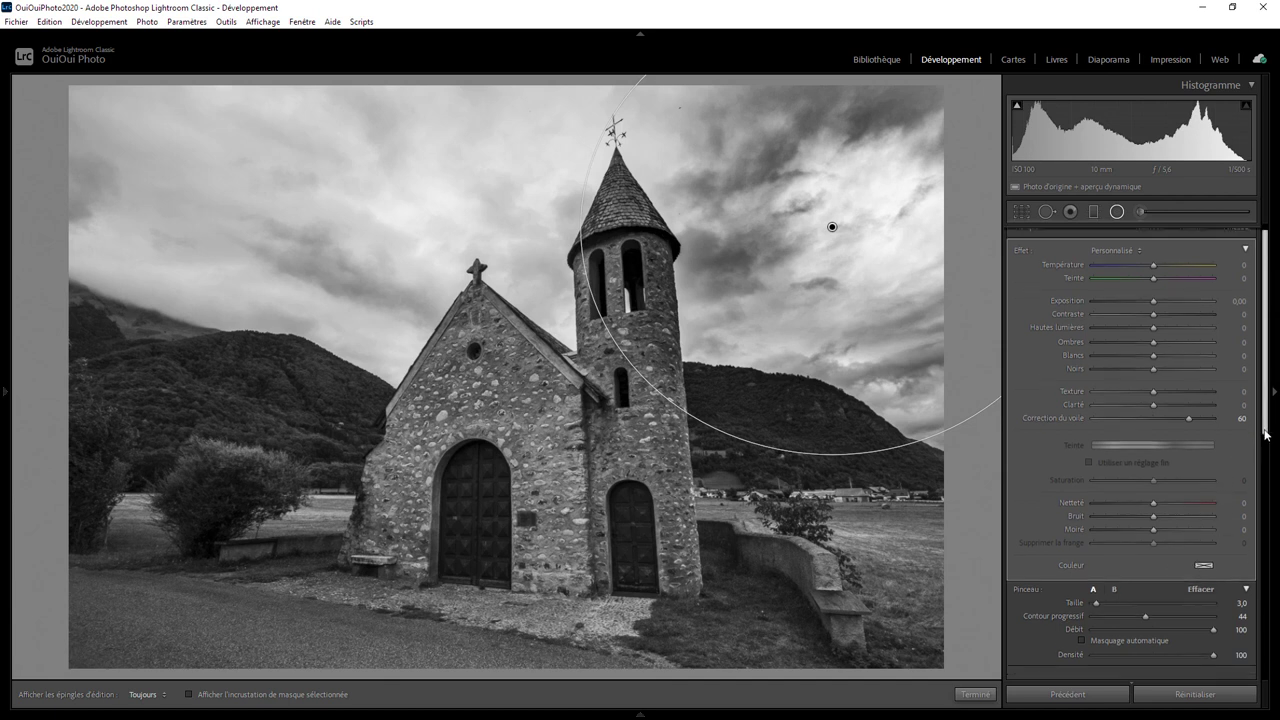
click(1202, 446)
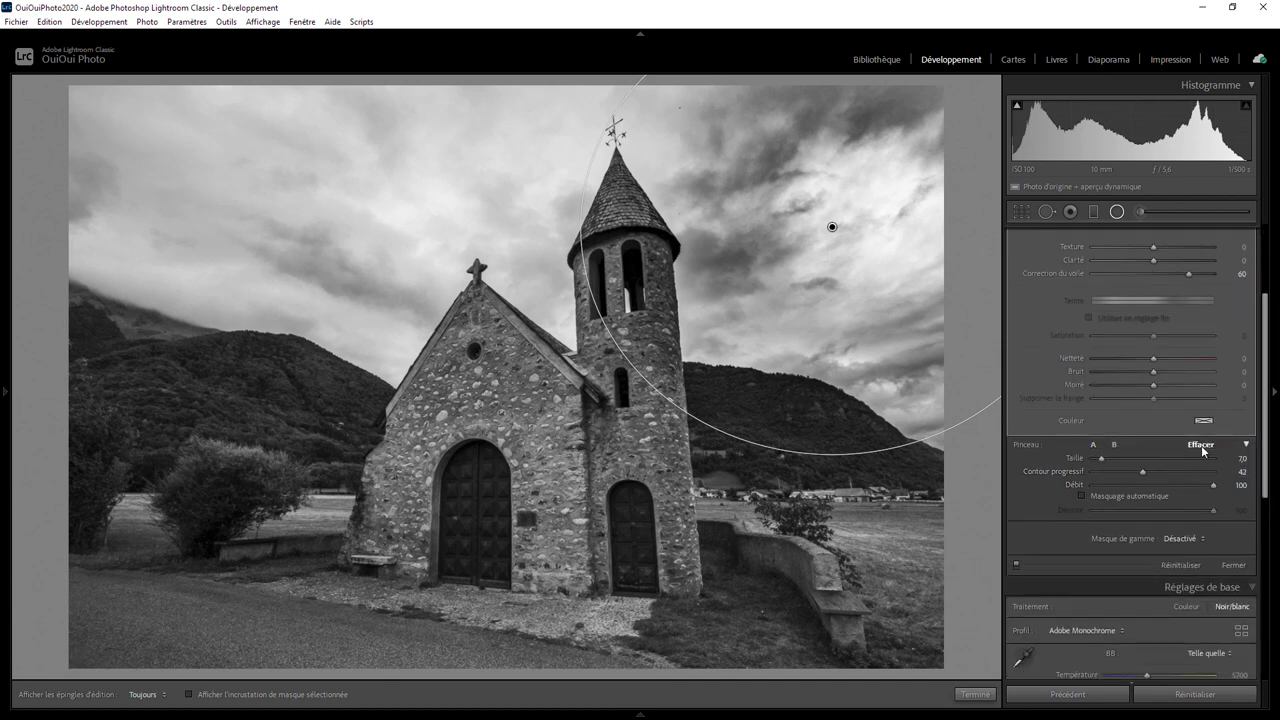
click(1092, 444)
key(alt)
key(h)
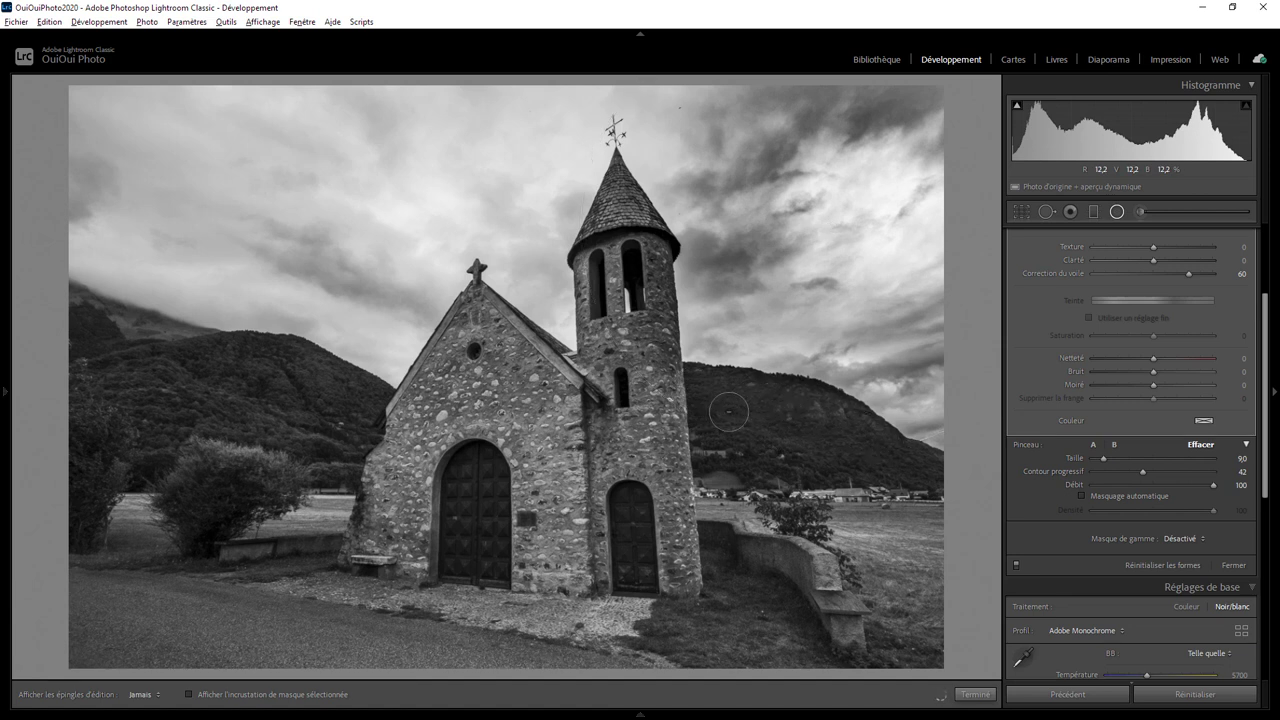
key(h)
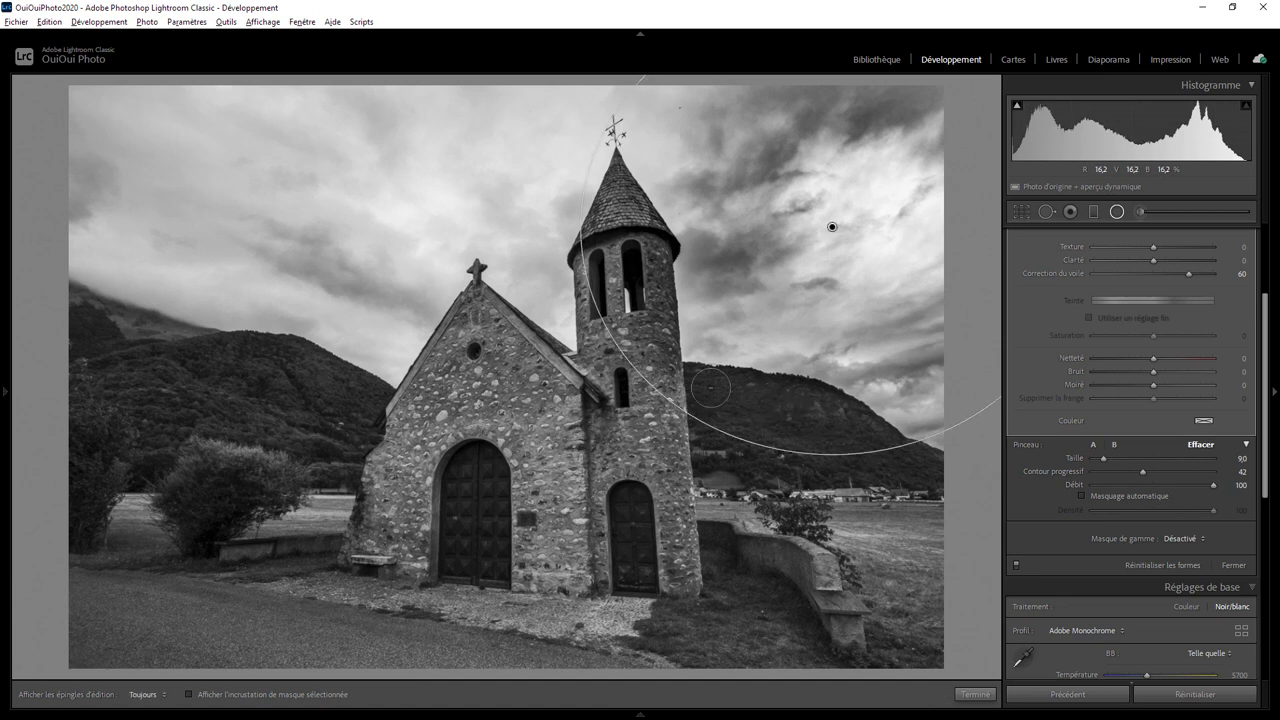
key(h)
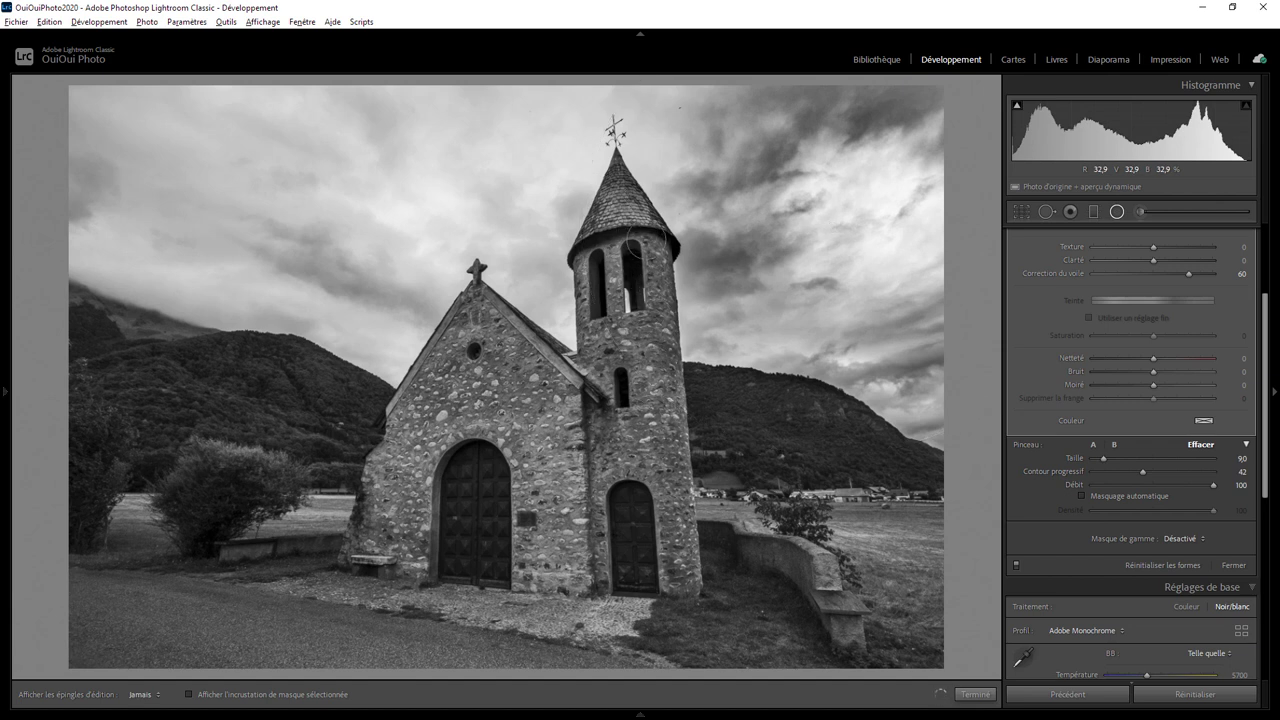
drag(600, 260, 622, 372)
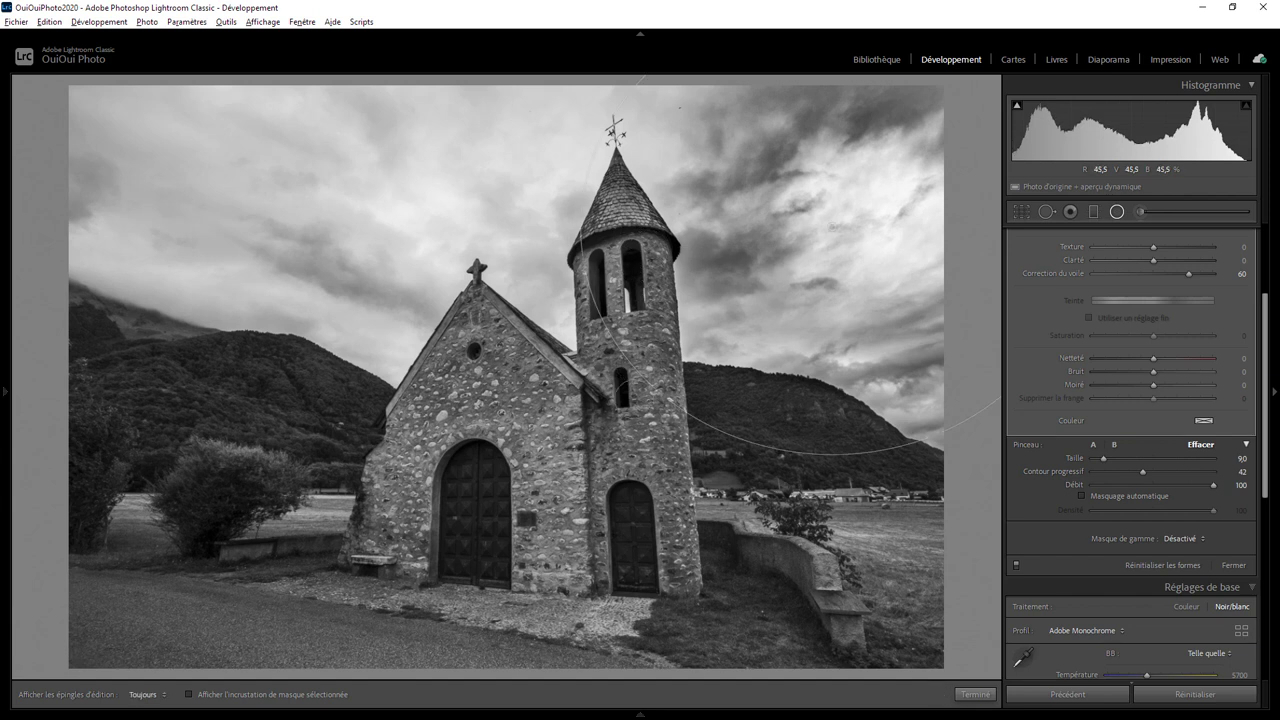
Step: Duplicate the Dehaze +60 radial filter and move the copy over the left-hand sky
right_click(832, 226)
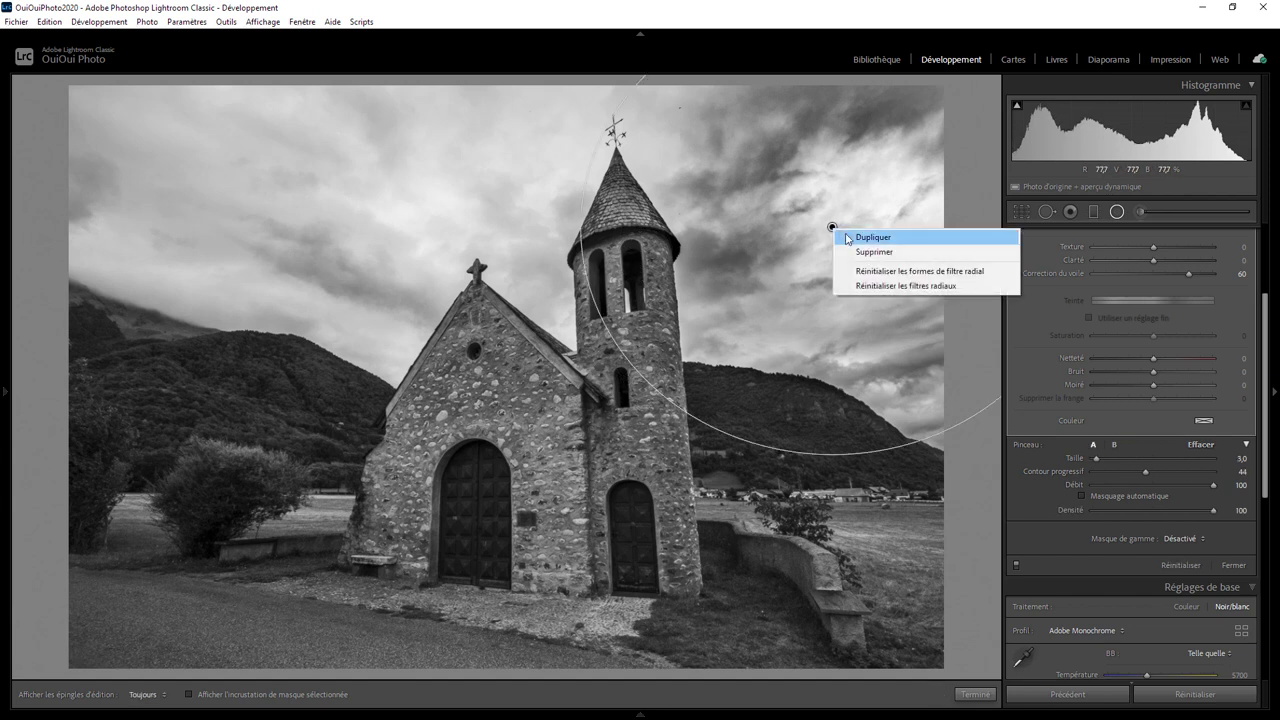
click(848, 238)
drag(708, 238, 204, 231)
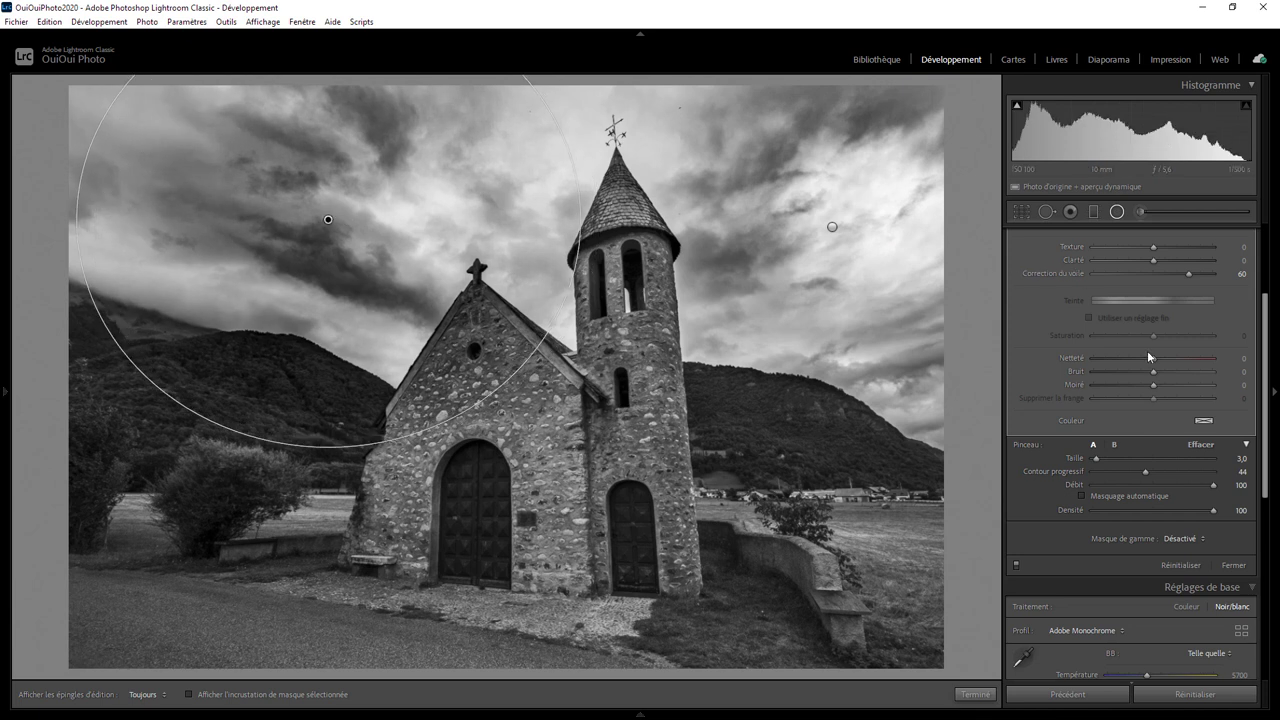
scroll(1147, 350, up, 3)
Step: Reshape the copy into a wide, flattened ellipse above the chapel roof
click(1187, 238)
drag(328, 445, 329, 350)
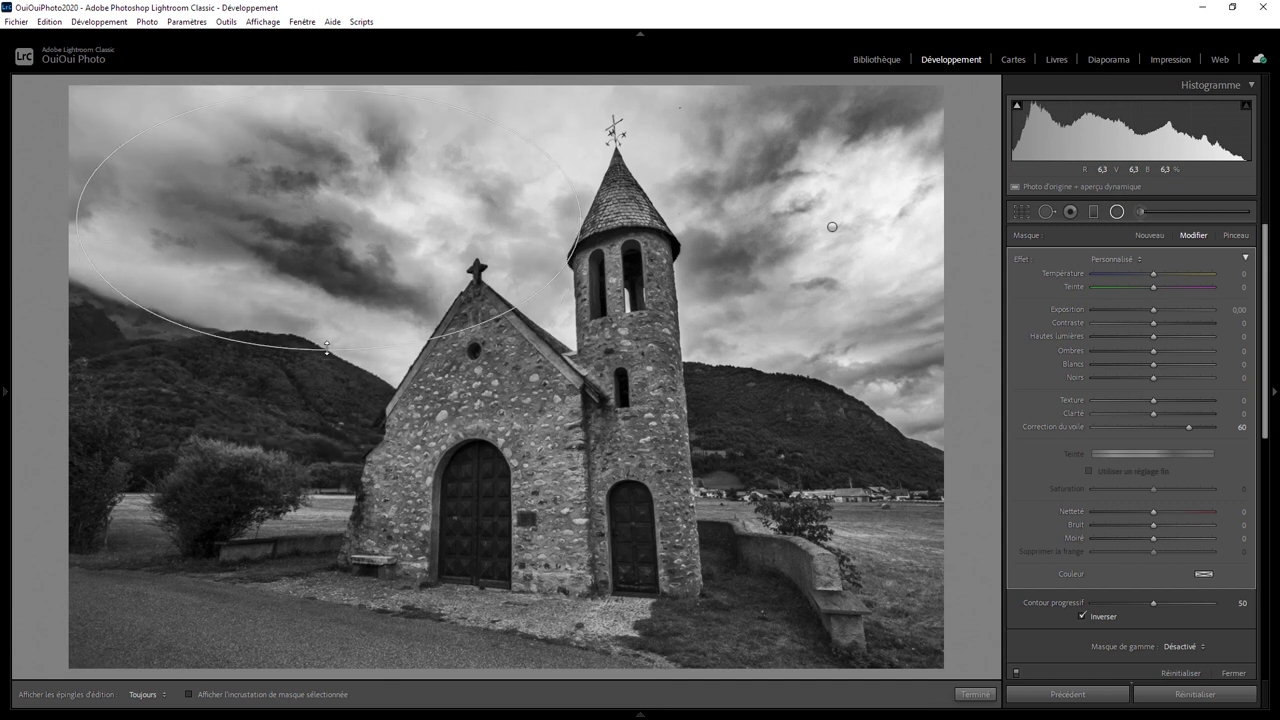
drag(309, 216, 197, 175)
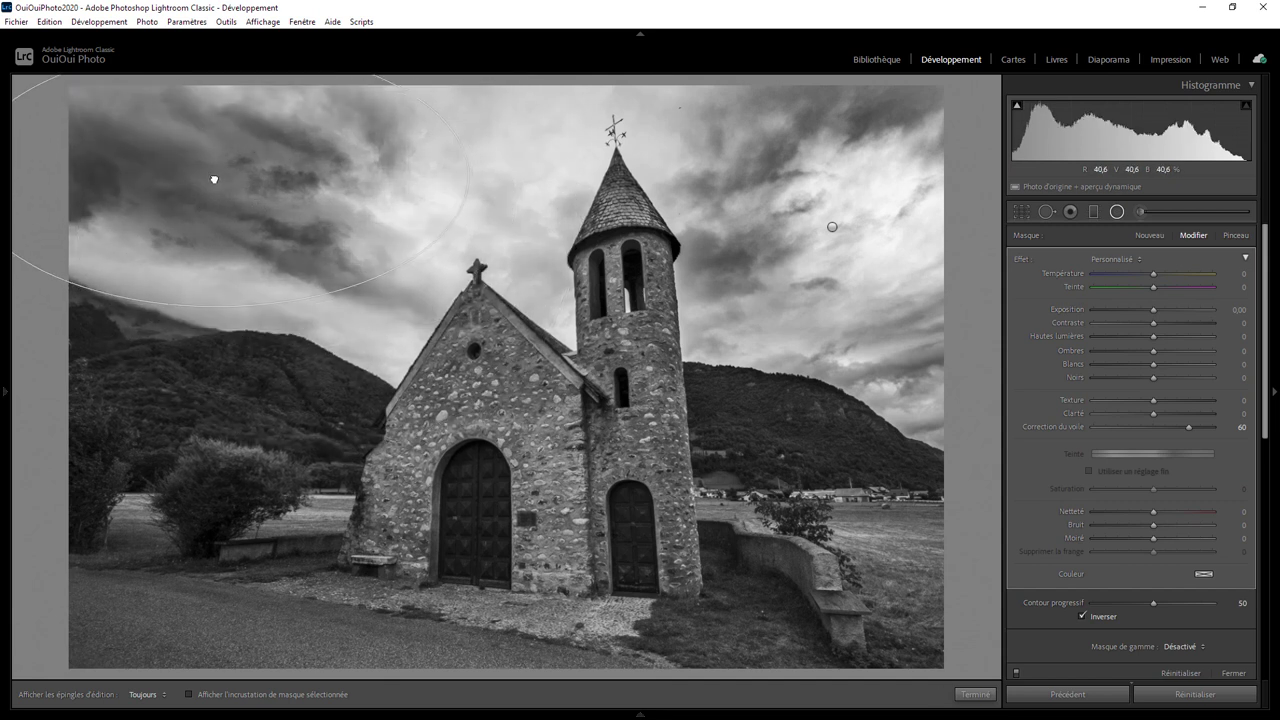
drag(472, 175, 607, 178)
drag(566, 123, 559, 98)
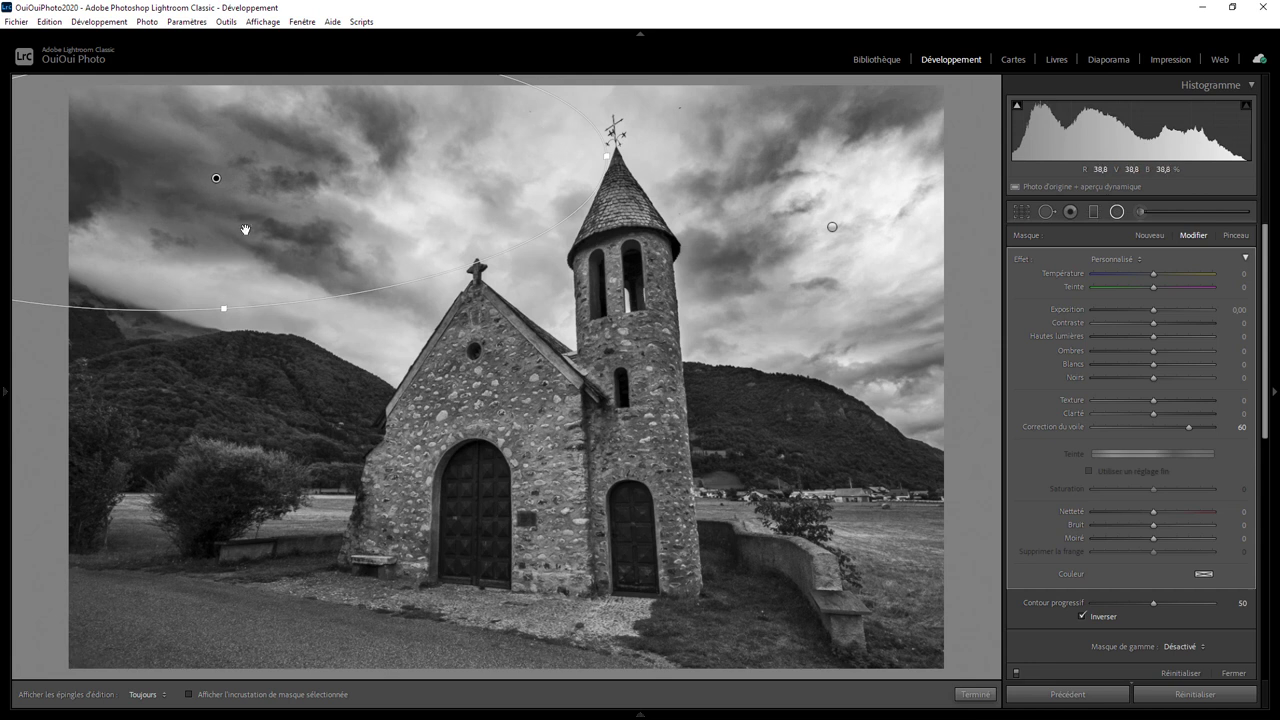
click(975, 694)
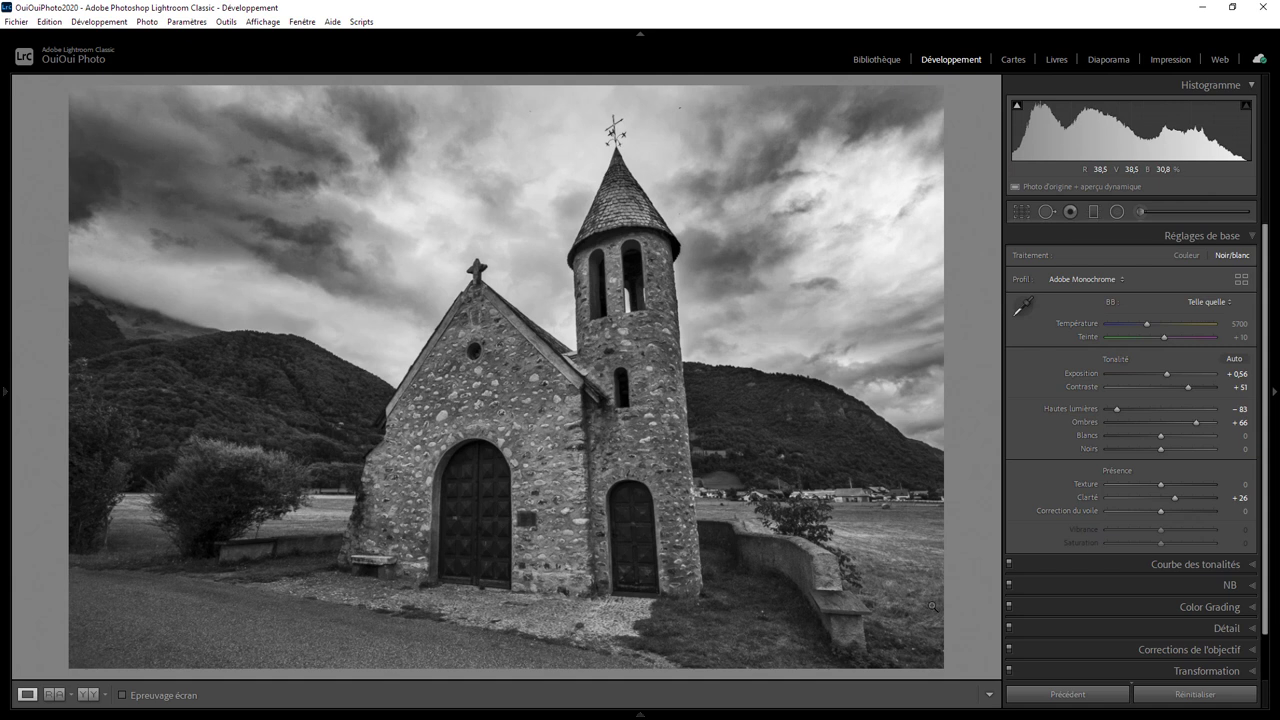
Step: In the black-and-white mix, keep Green at +27 and raise Yellow to +6
click(1251, 586)
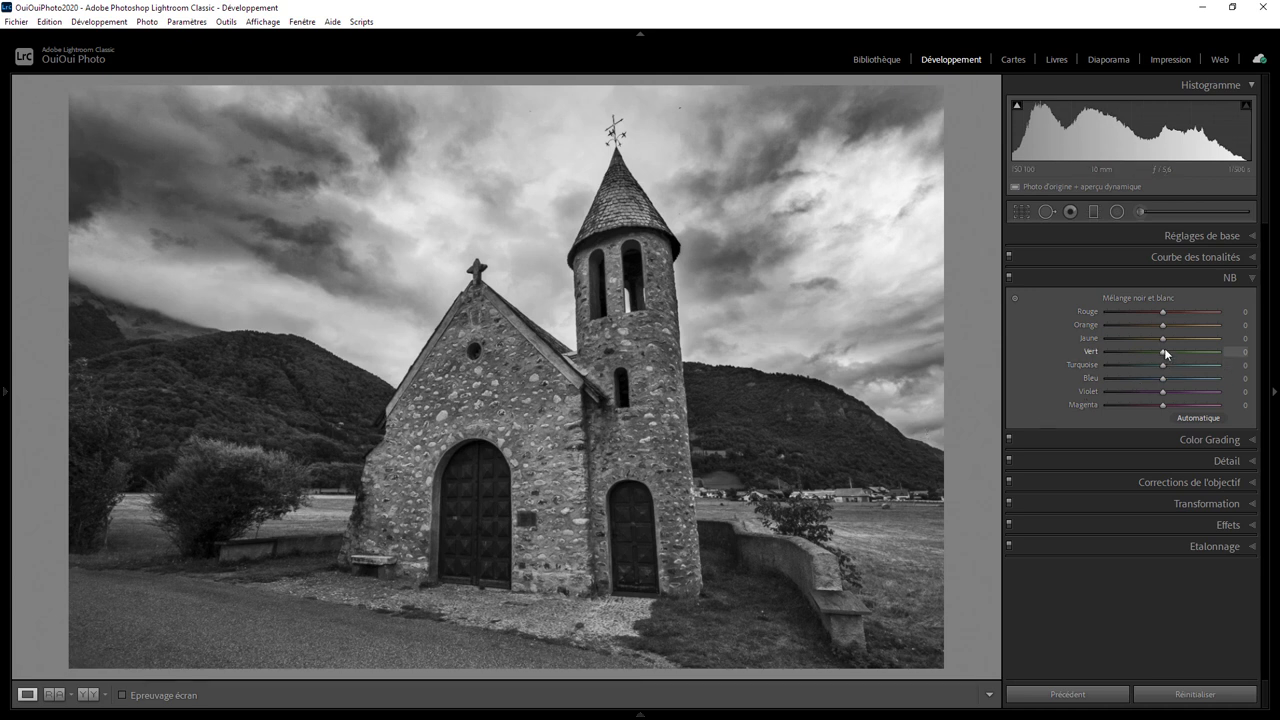
mouse_move(1163, 351)
mouse_down()
mouse_move(1146, 358)
mouse_move(1194, 357)
mouse_up()
mouse_move(1152, 355)
mouse_down()
mouse_move(1190, 356)
mouse_move(1150, 353)
mouse_move(1176, 356)
mouse_up()
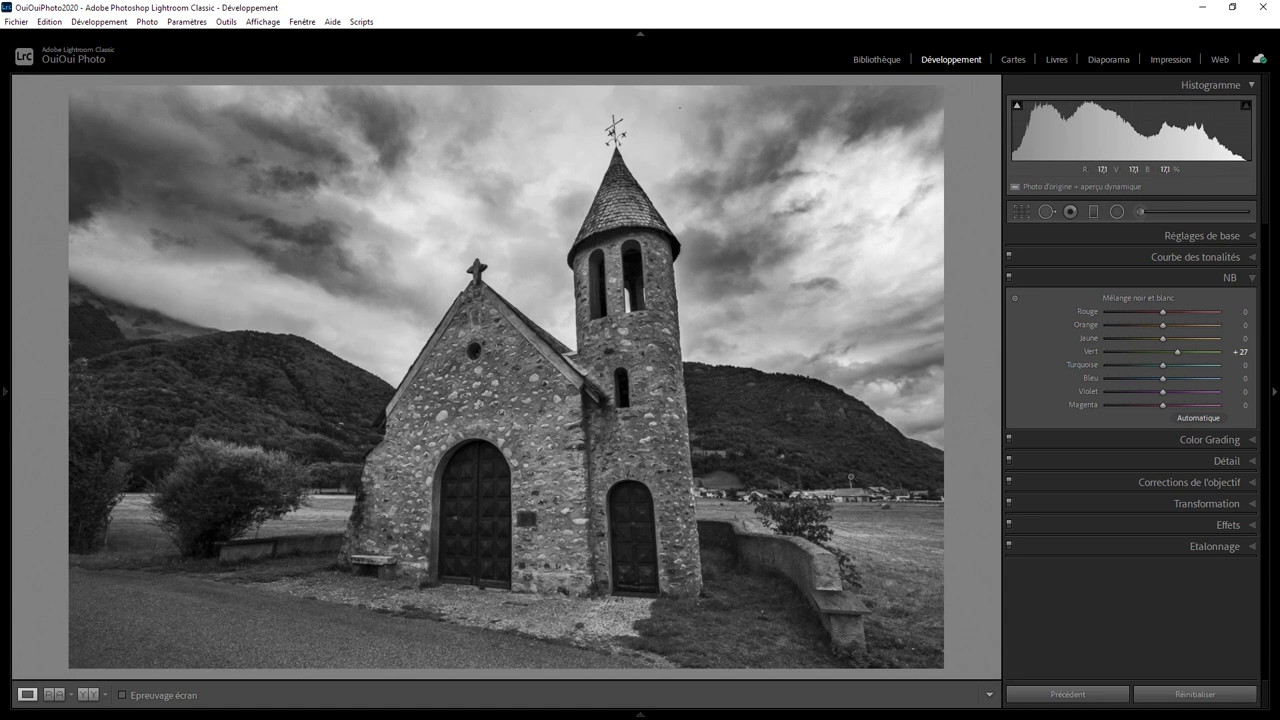
mouse_move(1161, 338)
mouse_down()
mouse_move(1173, 340)
mouse_move(1151, 341)
mouse_move(1175, 342)
mouse_move(1118, 337)
mouse_move(1164, 341)
mouse_up()
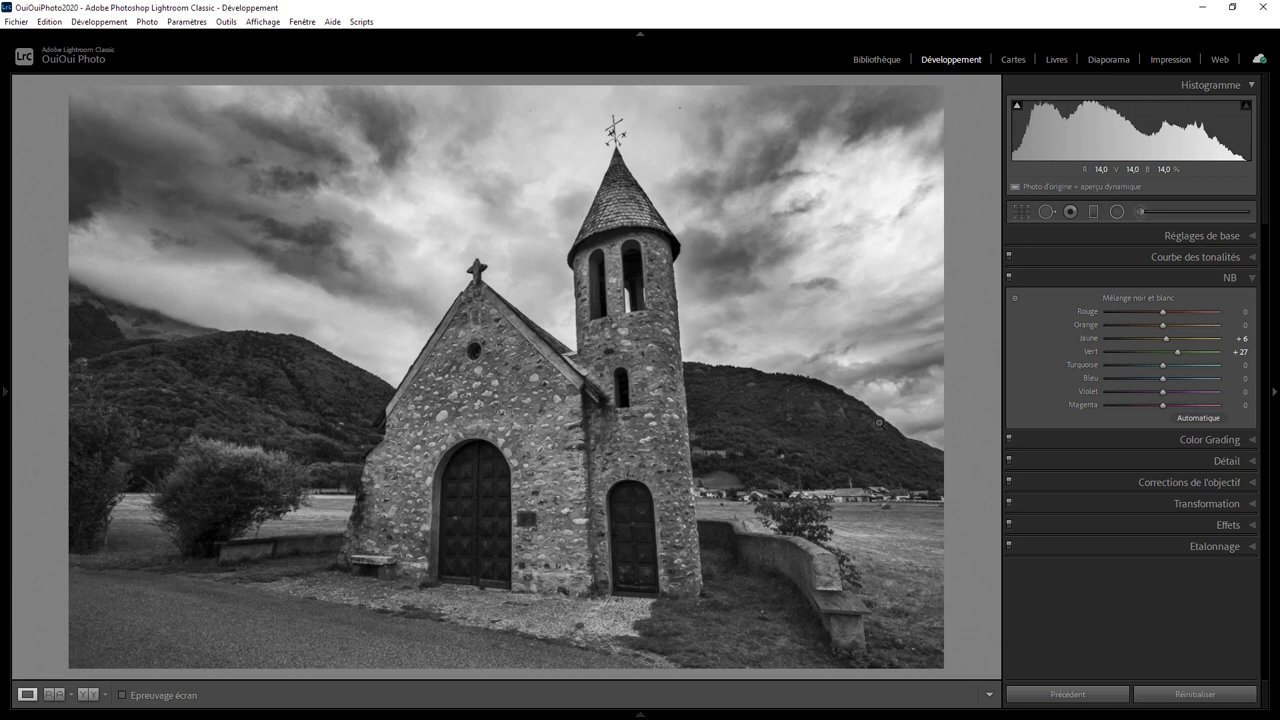
Step: Add an inverted radial filter centred on the chapel's front gable with Whites +53
click(1116, 213)
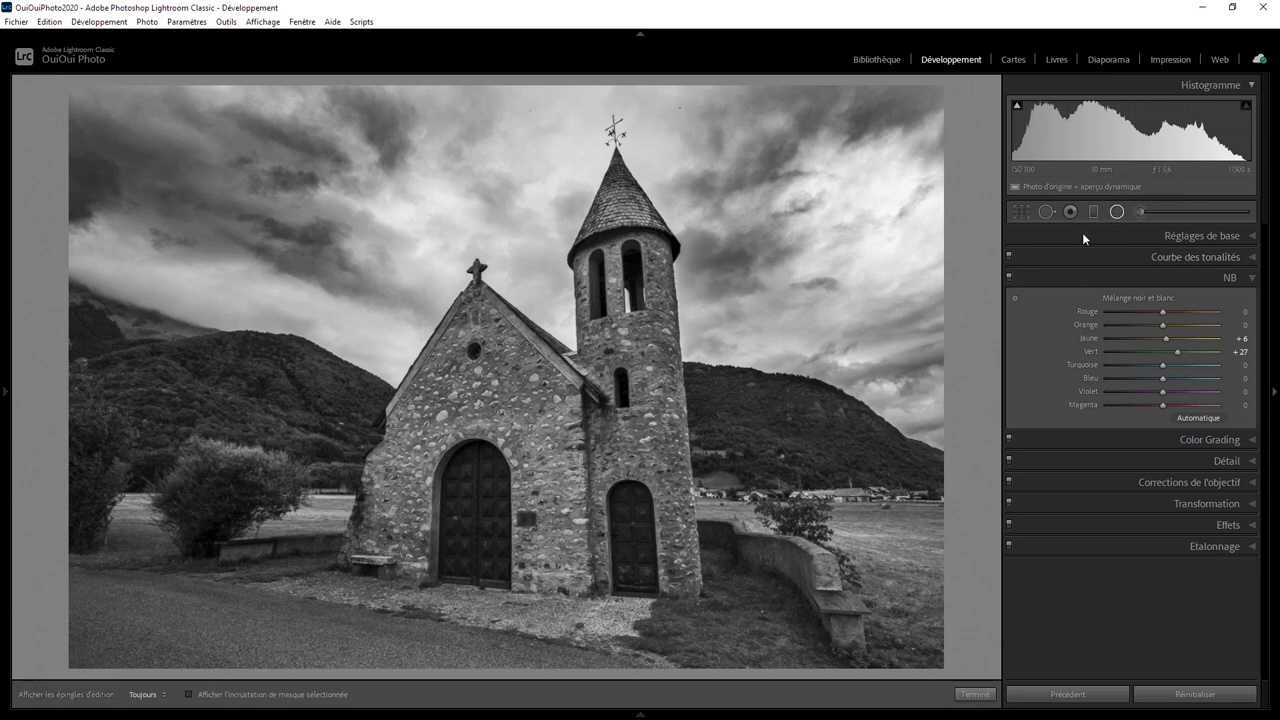
drag(451, 363, 557, 461)
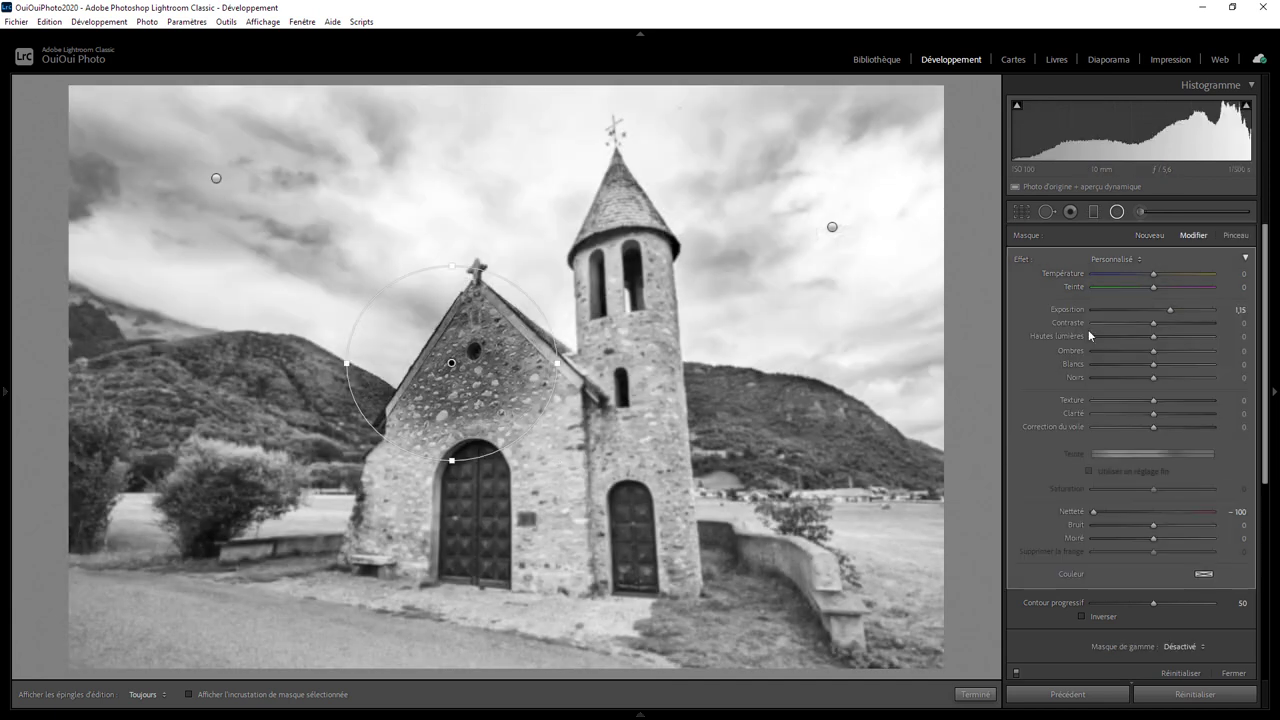
double_click(1020, 261)
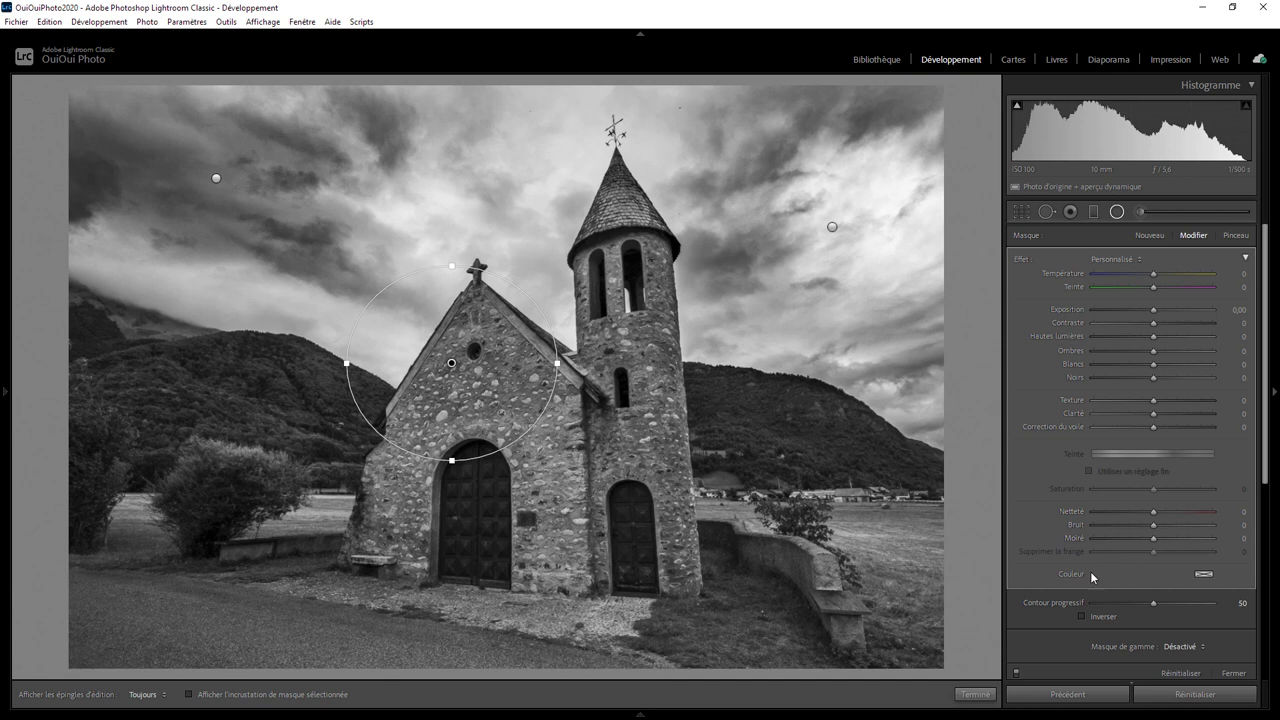
click(1103, 620)
drag(452, 364, 473, 379)
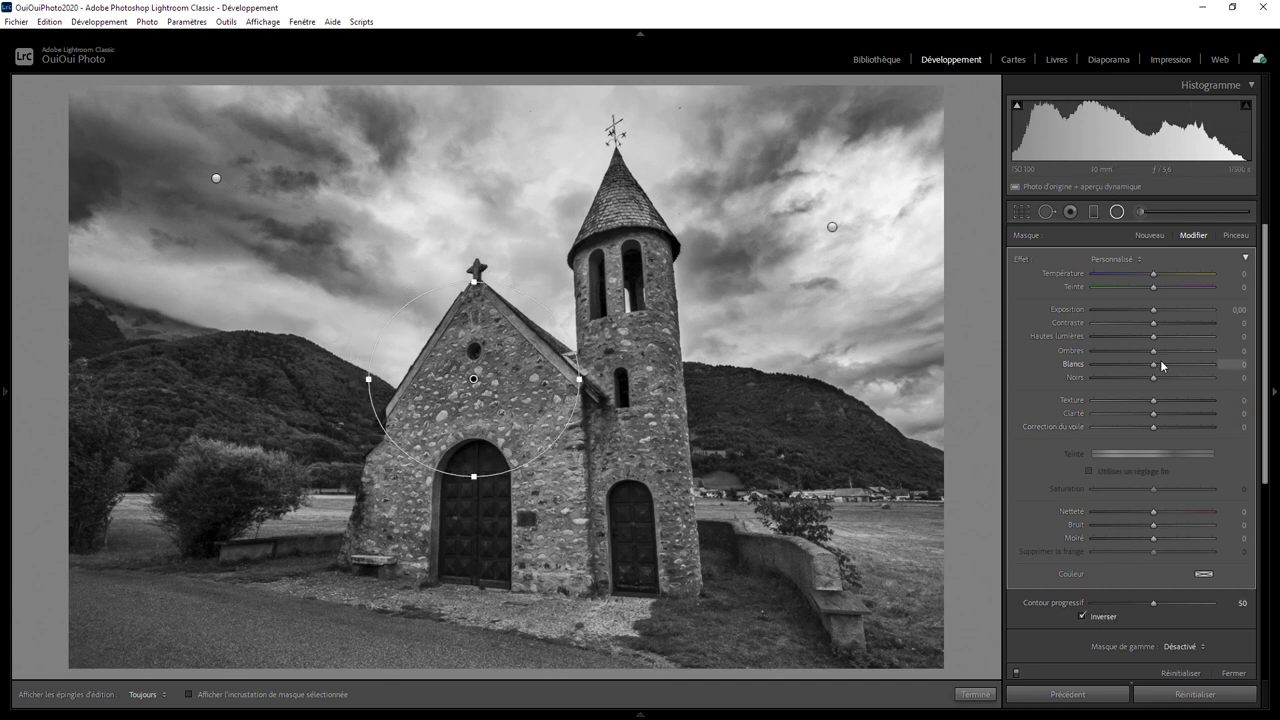
drag(1155, 366, 1184, 363)
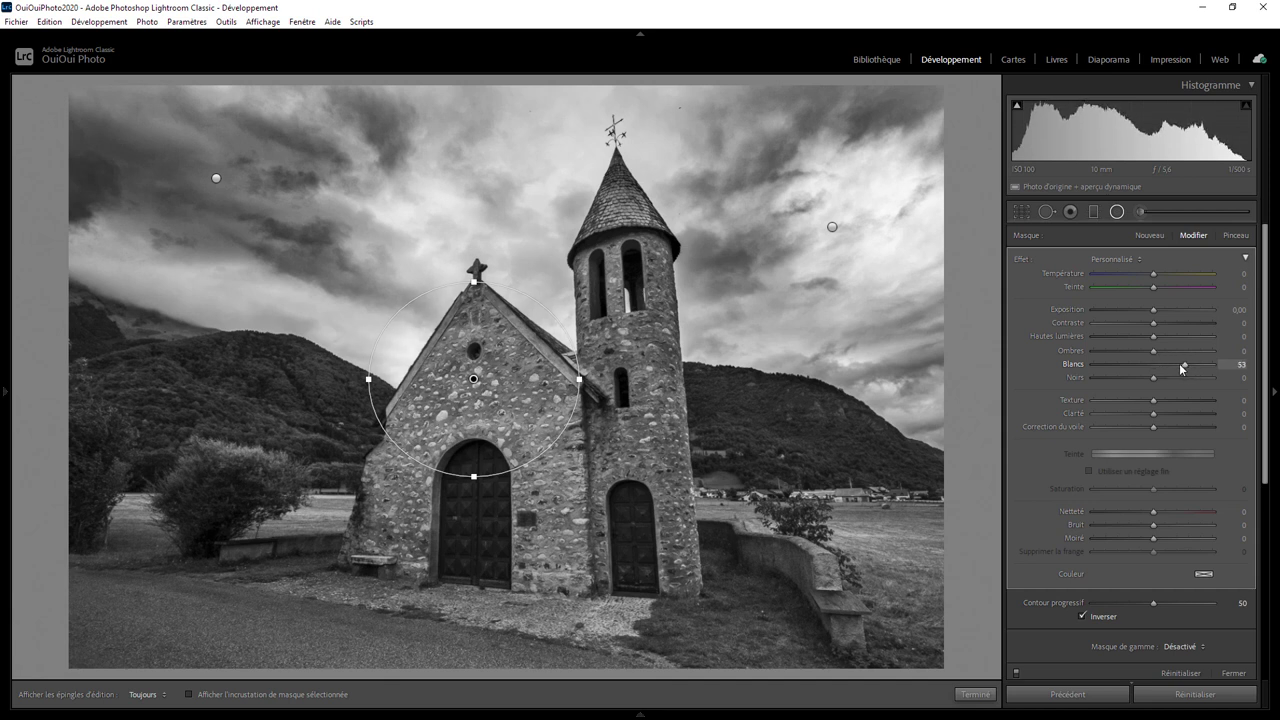
drag(459, 386, 465, 388)
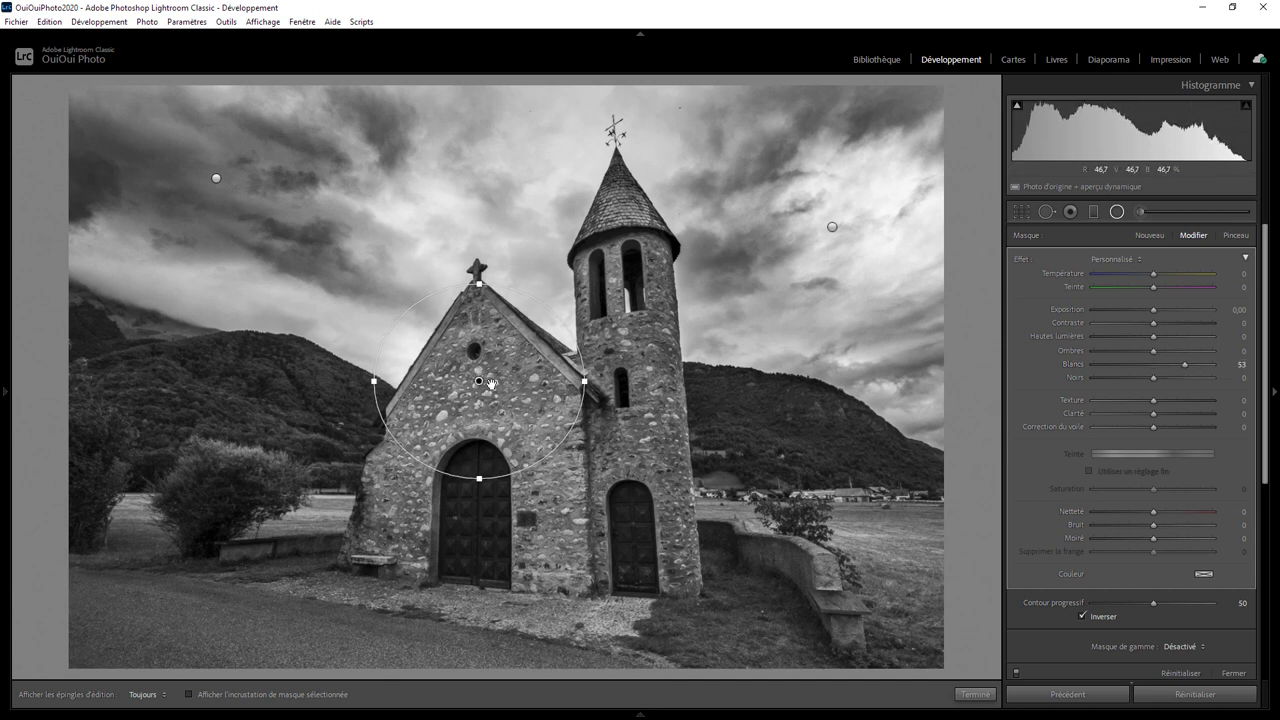
click(973, 694)
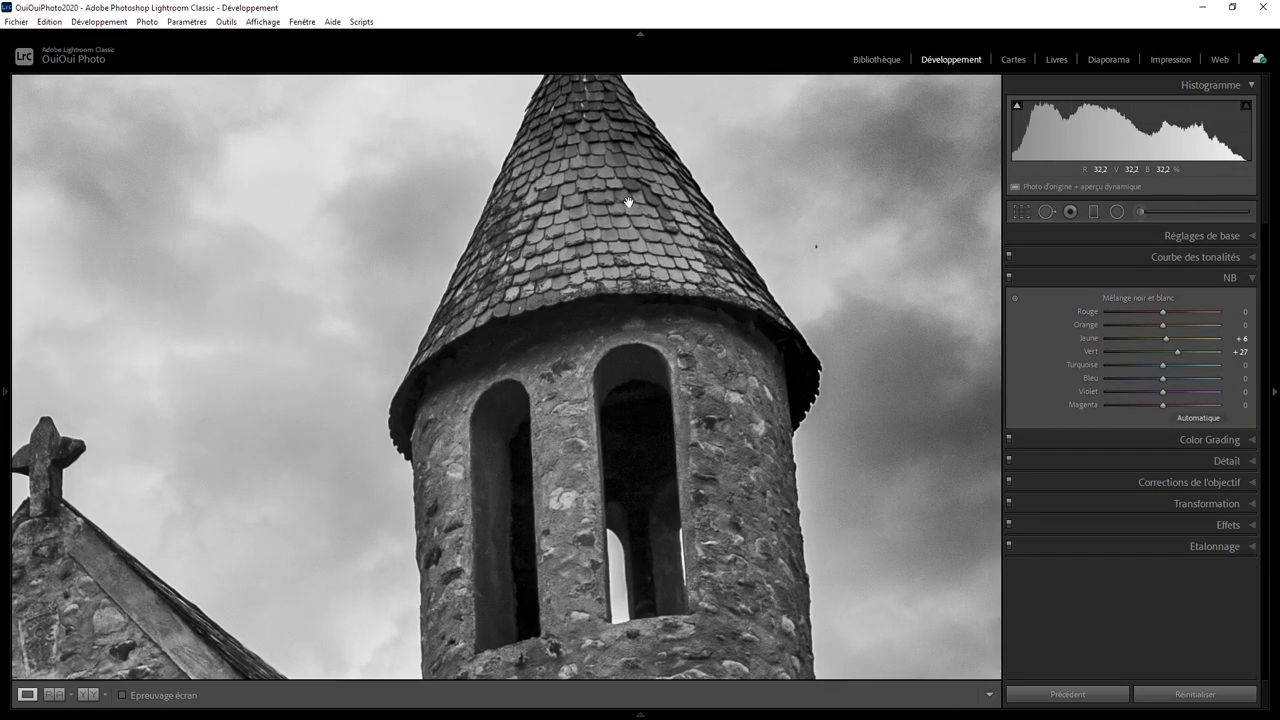
Step: Zoom in on the bell tower and paint an Adjustment Brush mask over its slate roof
click(632, 210)
drag(616, 254, 602, 396)
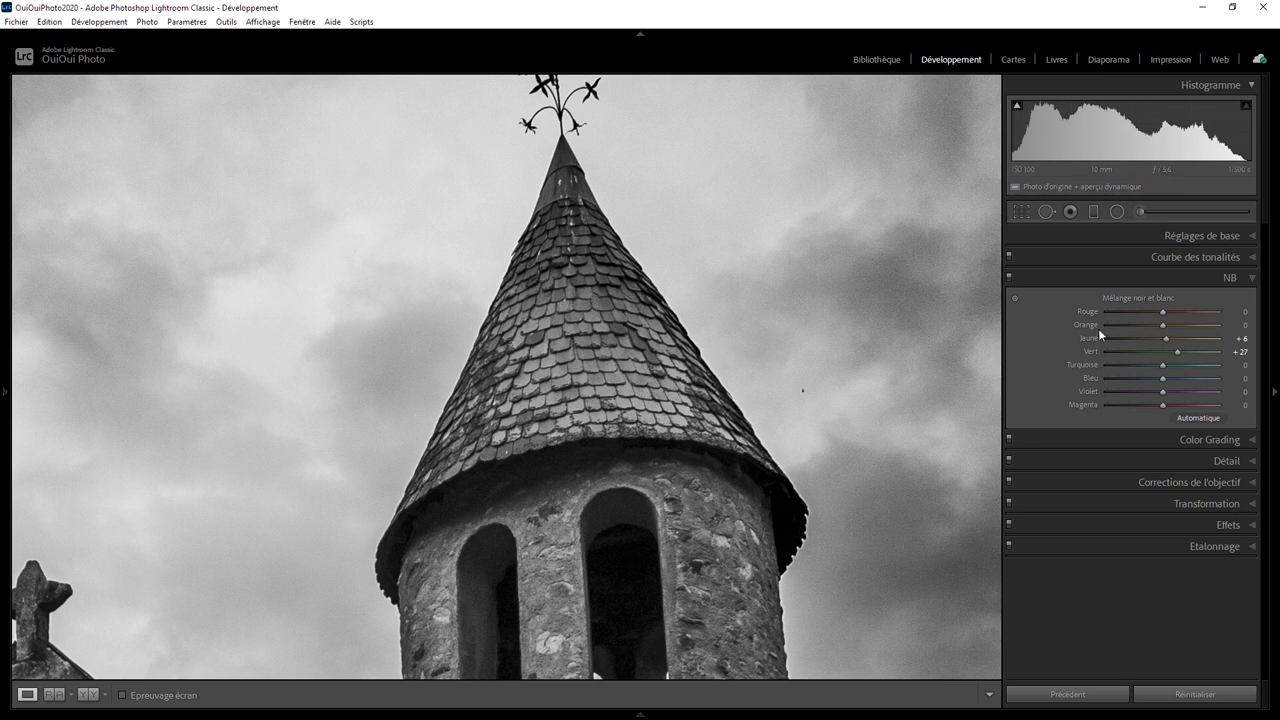
click(1139, 212)
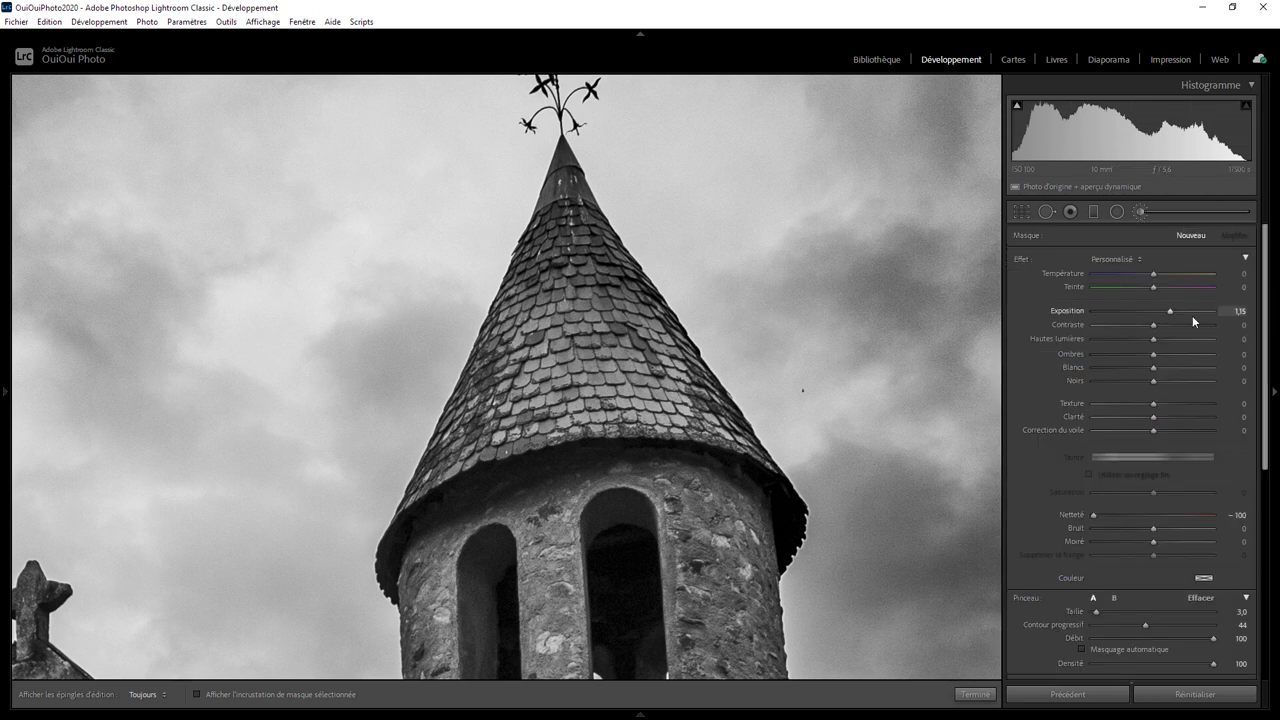
drag(1155, 319, 1158, 320)
key(h)
drag(595, 327, 601, 327)
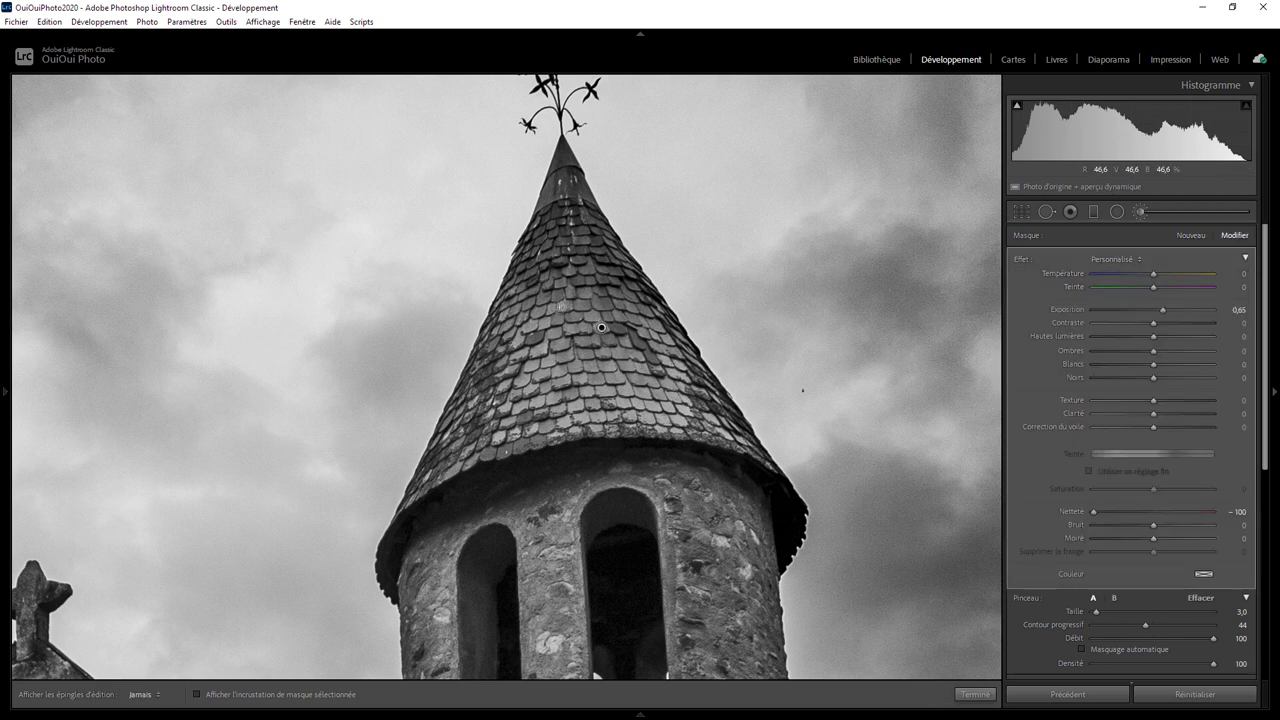
key(h)
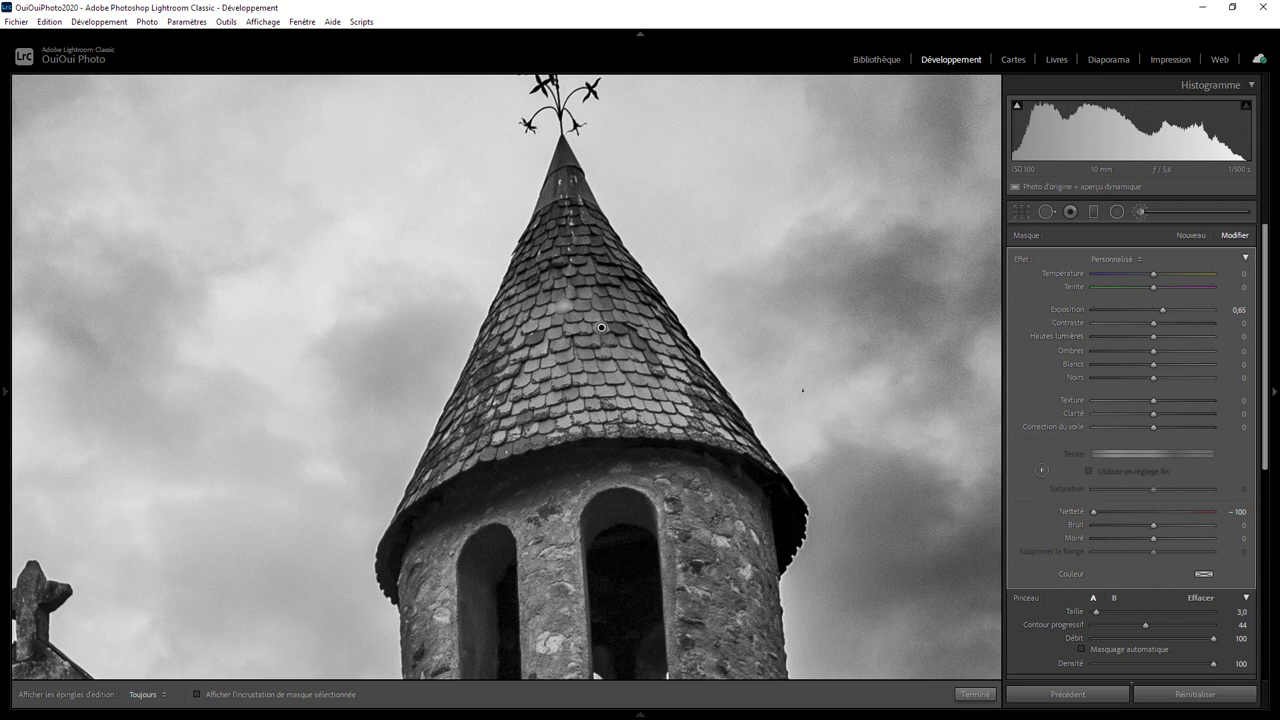
Step: Reset the roof brush's effects and set its Exposure to +0.60, checking with pins hidden
double_click(1025, 259)
drag(1152, 309, 1162, 309)
key(h)
key(h)
key(h)
key(h)
key(h)
key(h)
key(h)
key(h)
key(h)
key(h)
key(h)
key(h)
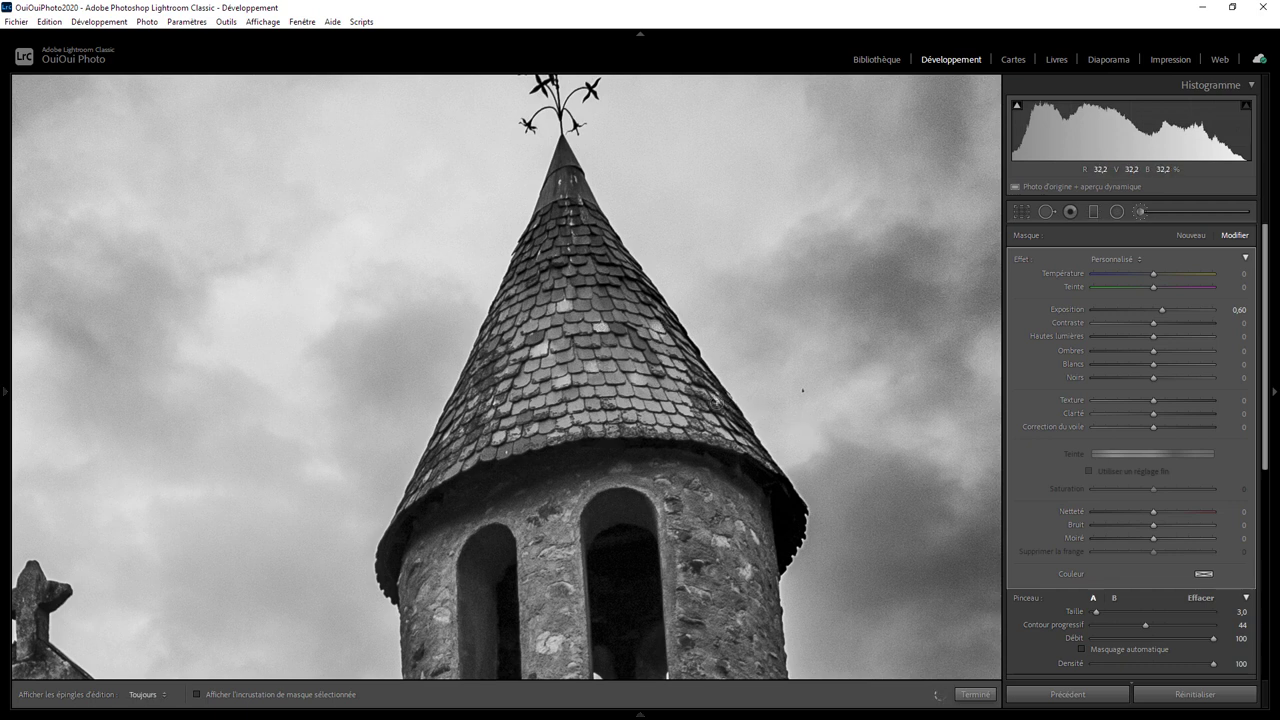
key(h)
key(h)
key(h)
key(h)
key(h)
key(h)
key(h)
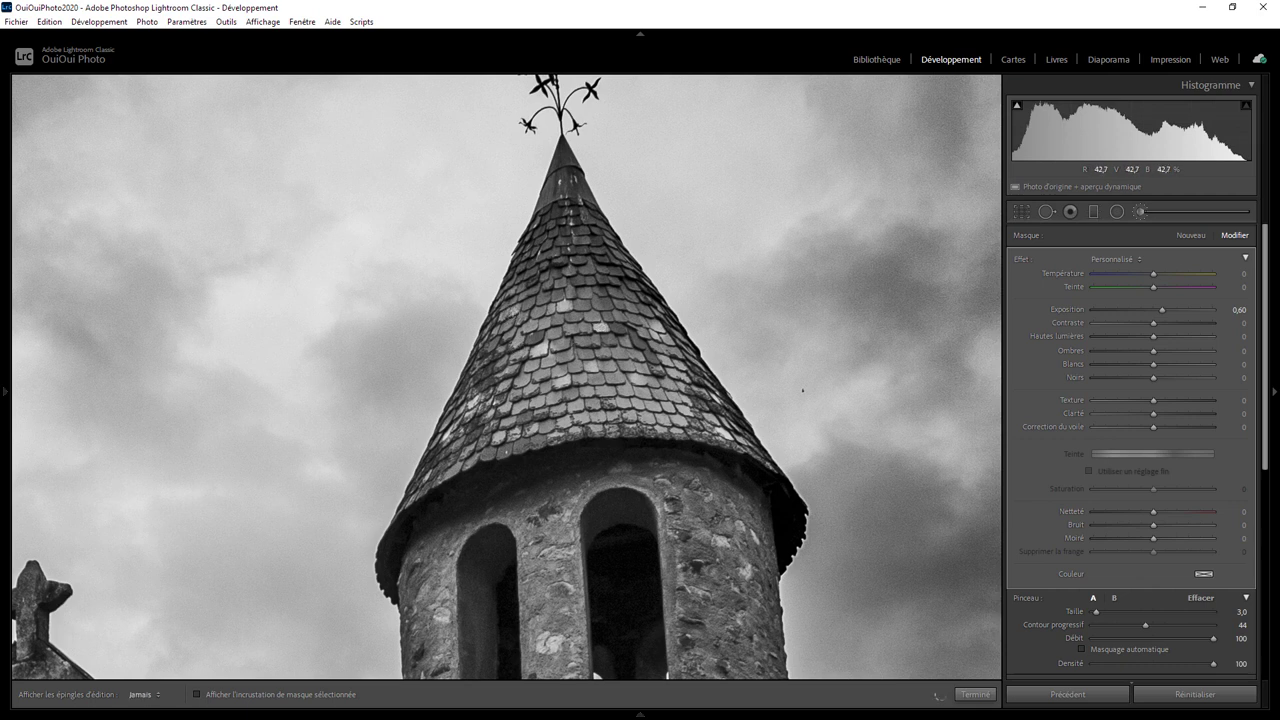
key(h)
key(h)
key(h)
key(h)
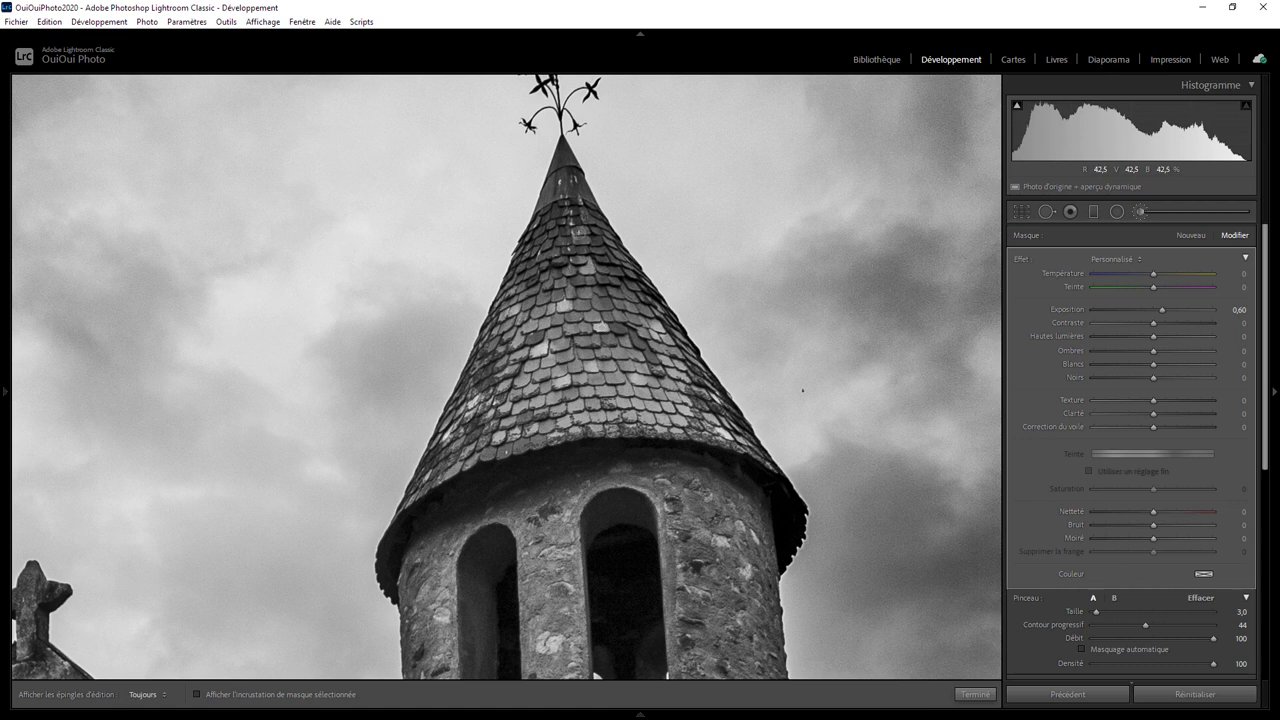
key(h)
key(h)
key(h)
key(h)
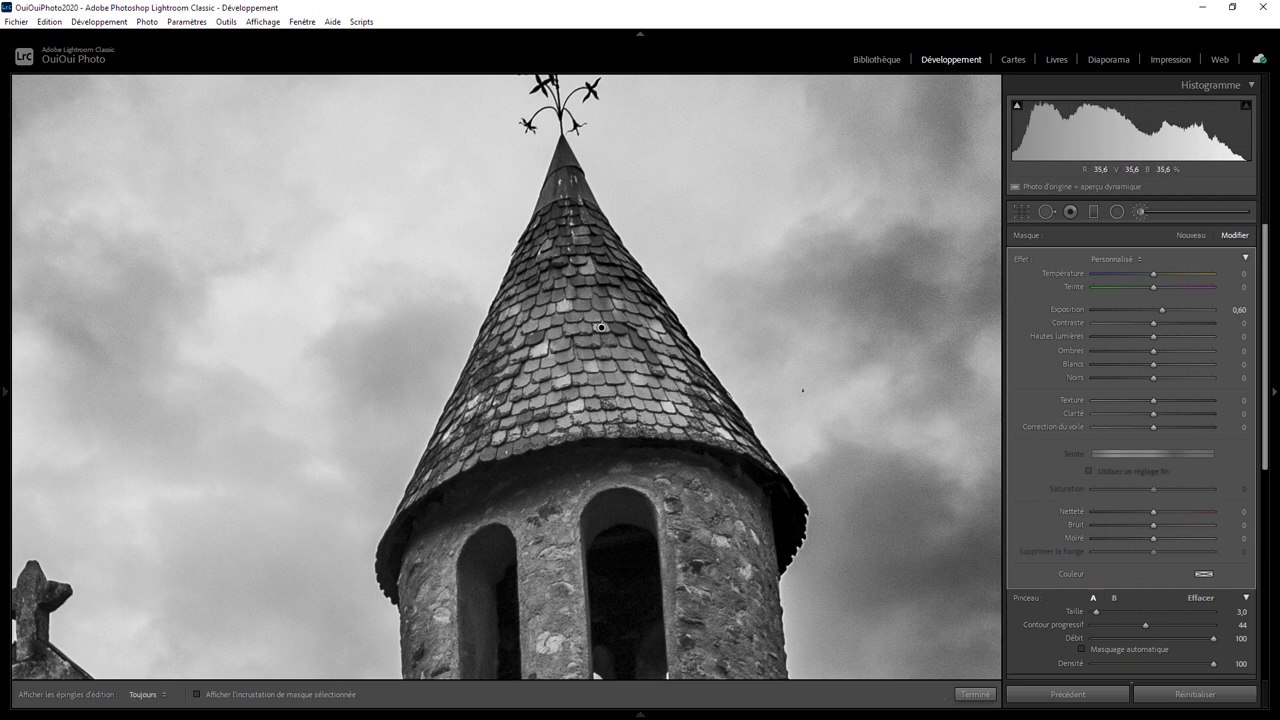
key(h)
key(h)
click(975, 694)
click(627, 411)
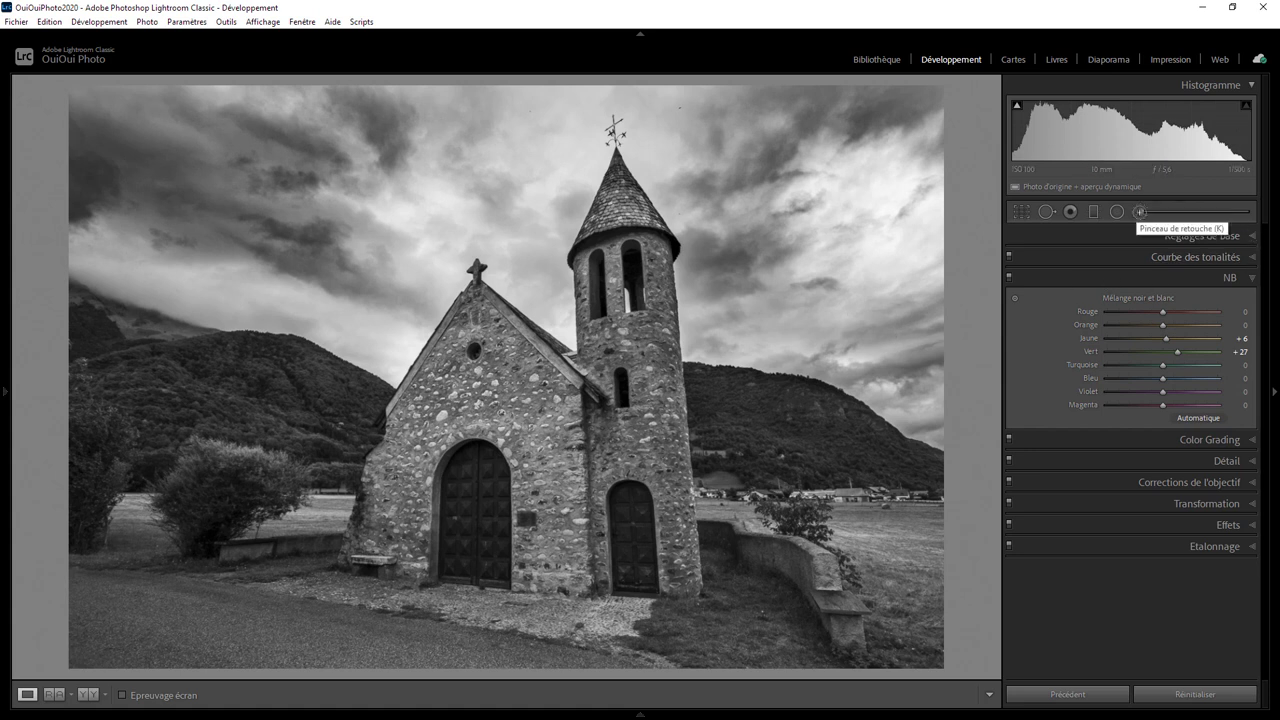
click(1139, 212)
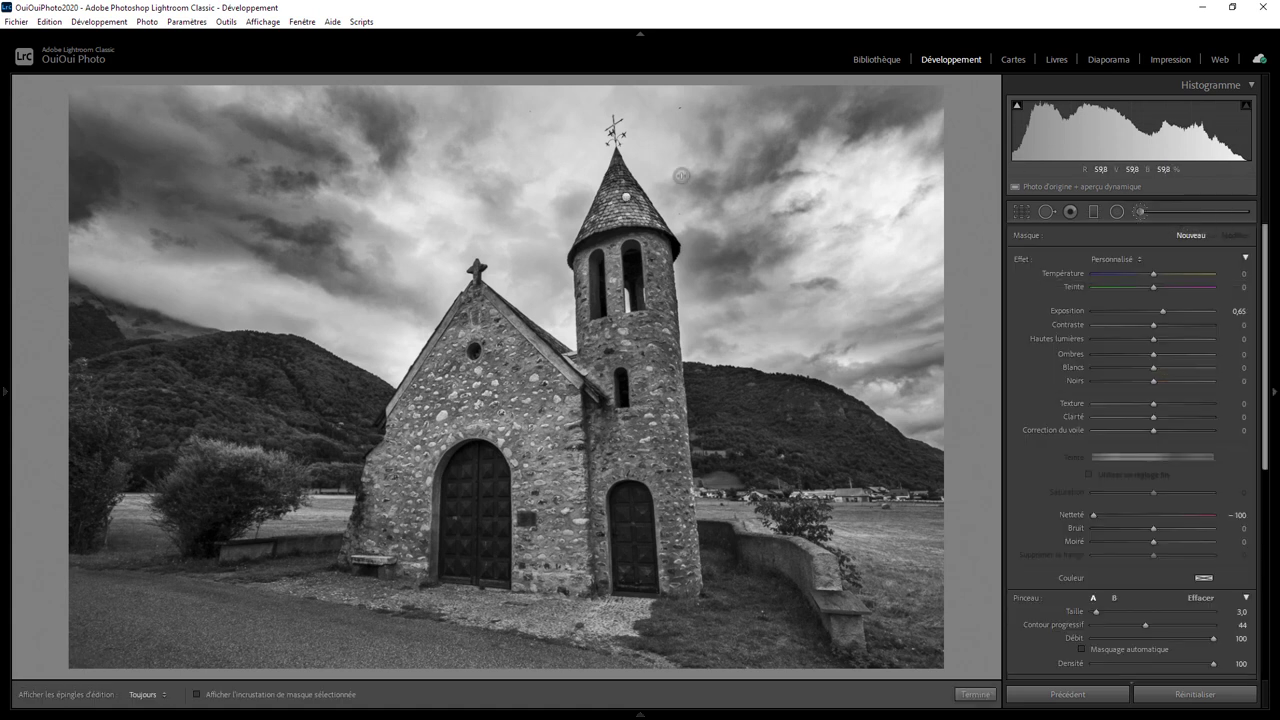
click(626, 197)
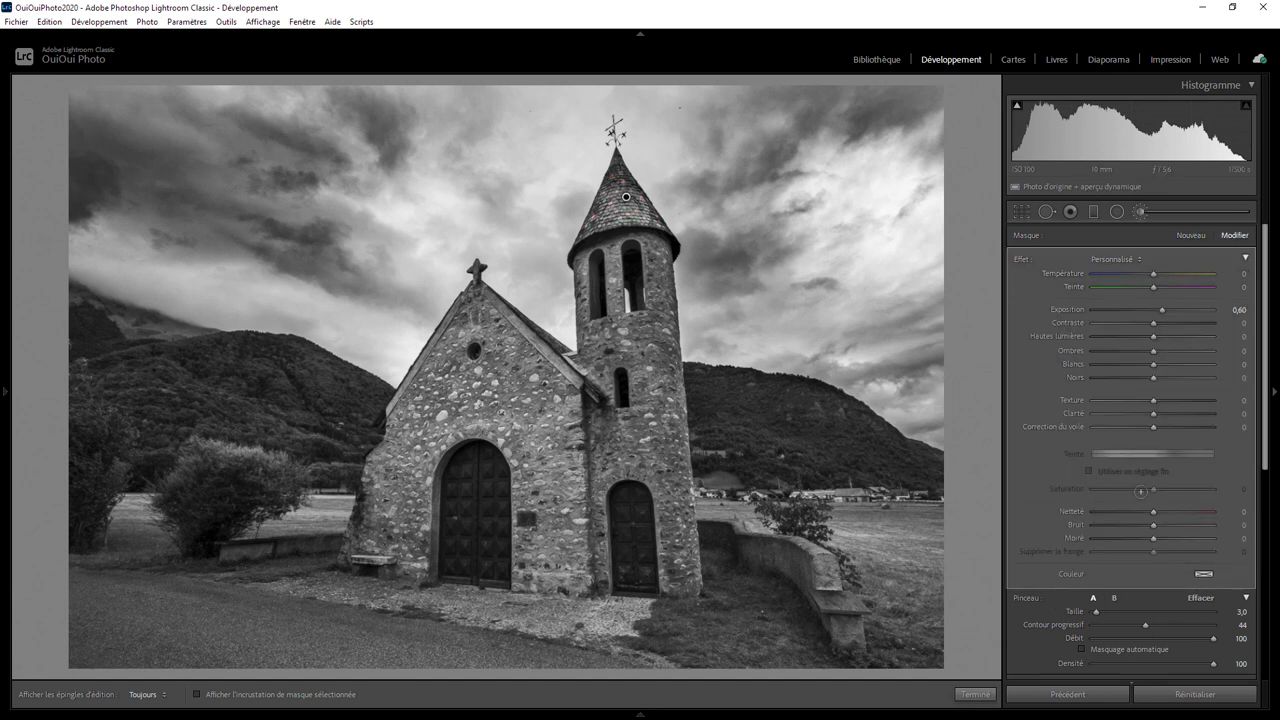
scroll(1168, 553, down, 1)
scroll(1168, 553, down, 1)
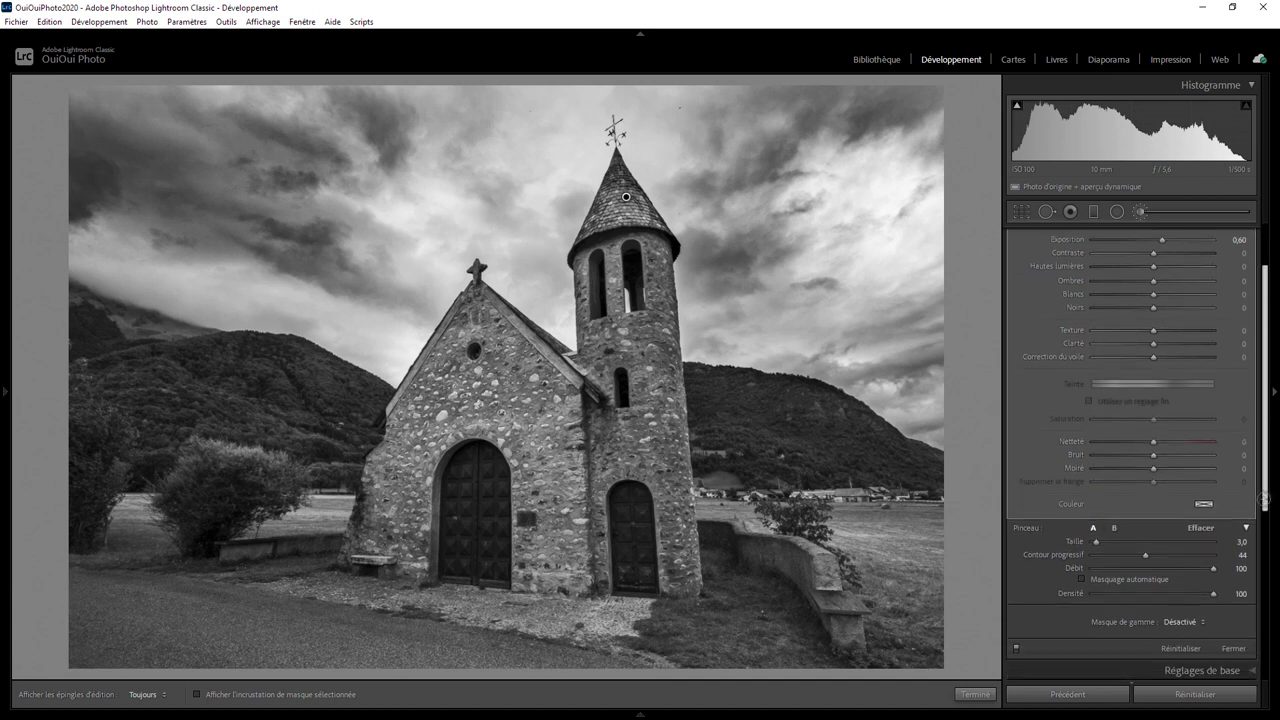
scroll(1168, 553, down, 1)
click(1017, 607)
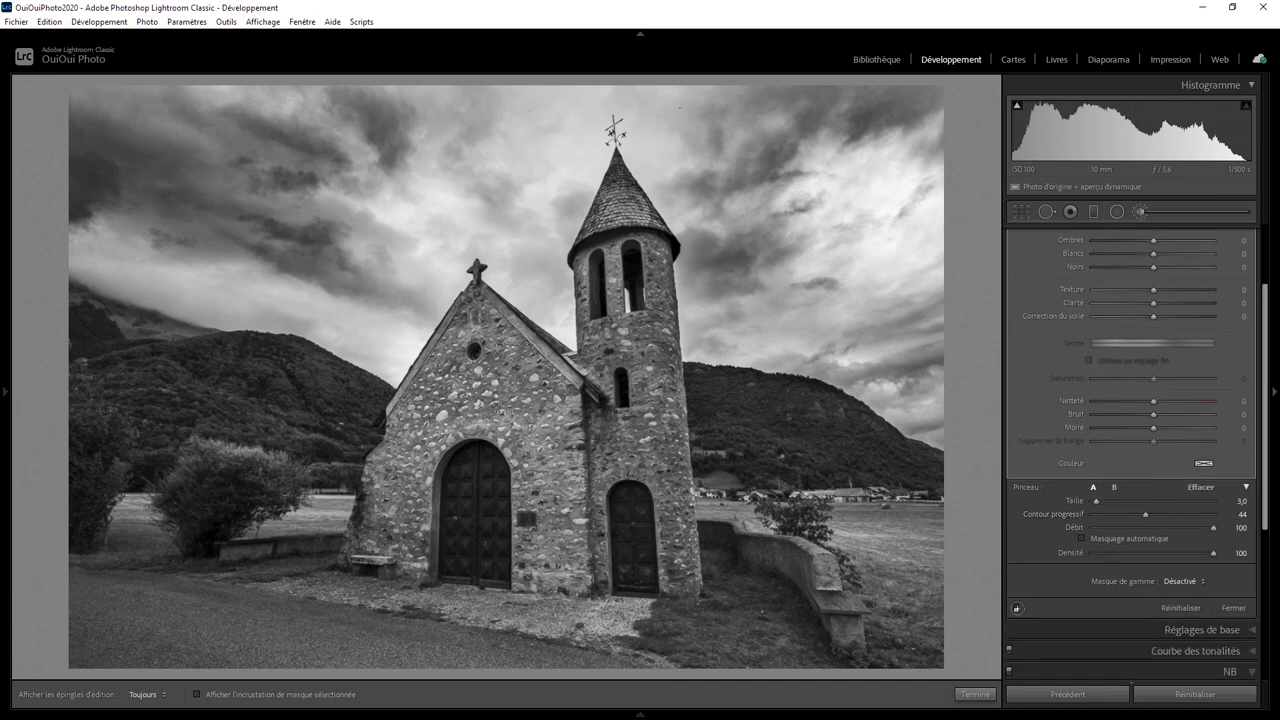
click(1017, 607)
drag(1262, 436, 1262, 376)
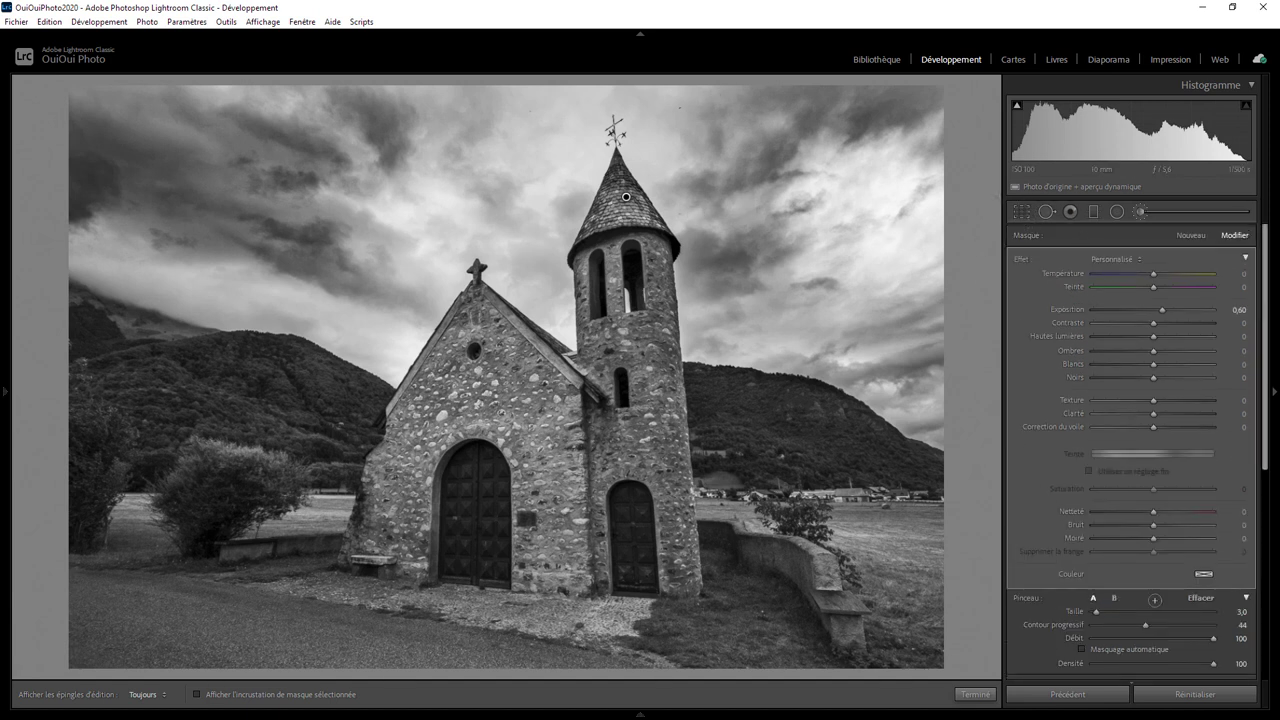
click(975, 694)
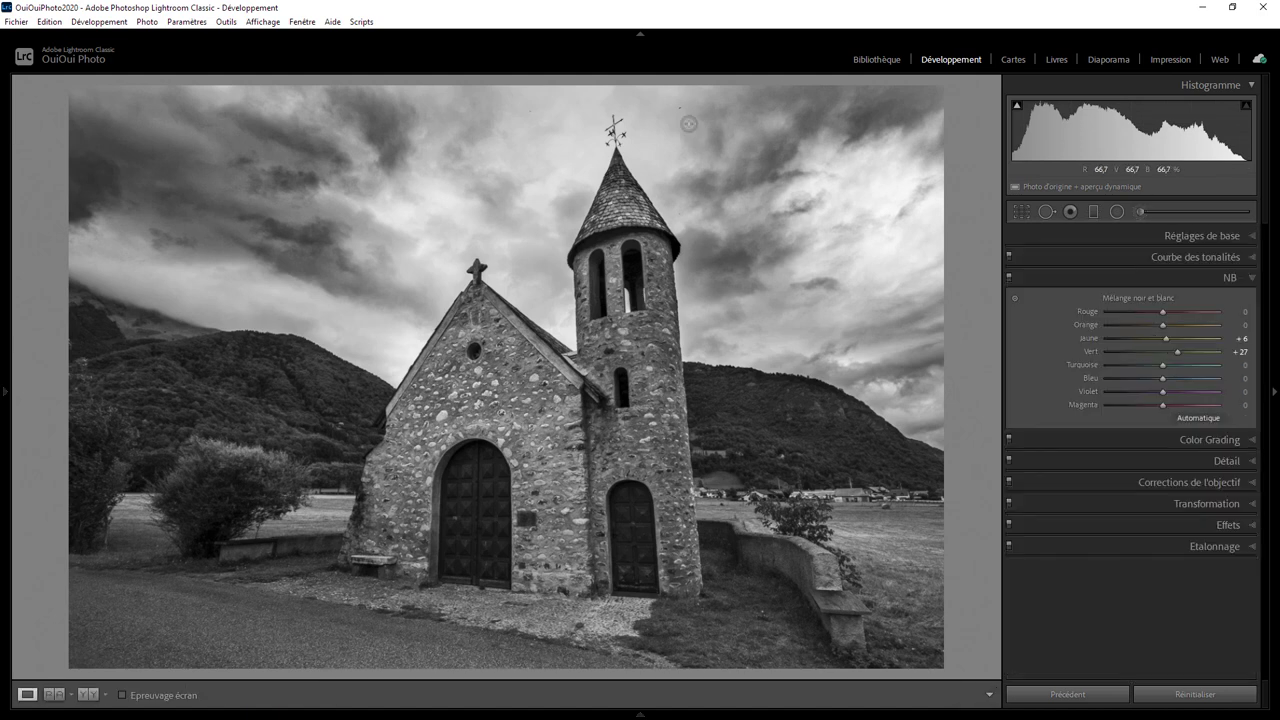
Step: Zoom in and heal dust specks around the spire, weathervane and upper-left sky with Spot Removal
click(689, 124)
drag(712, 177, 708, 325)
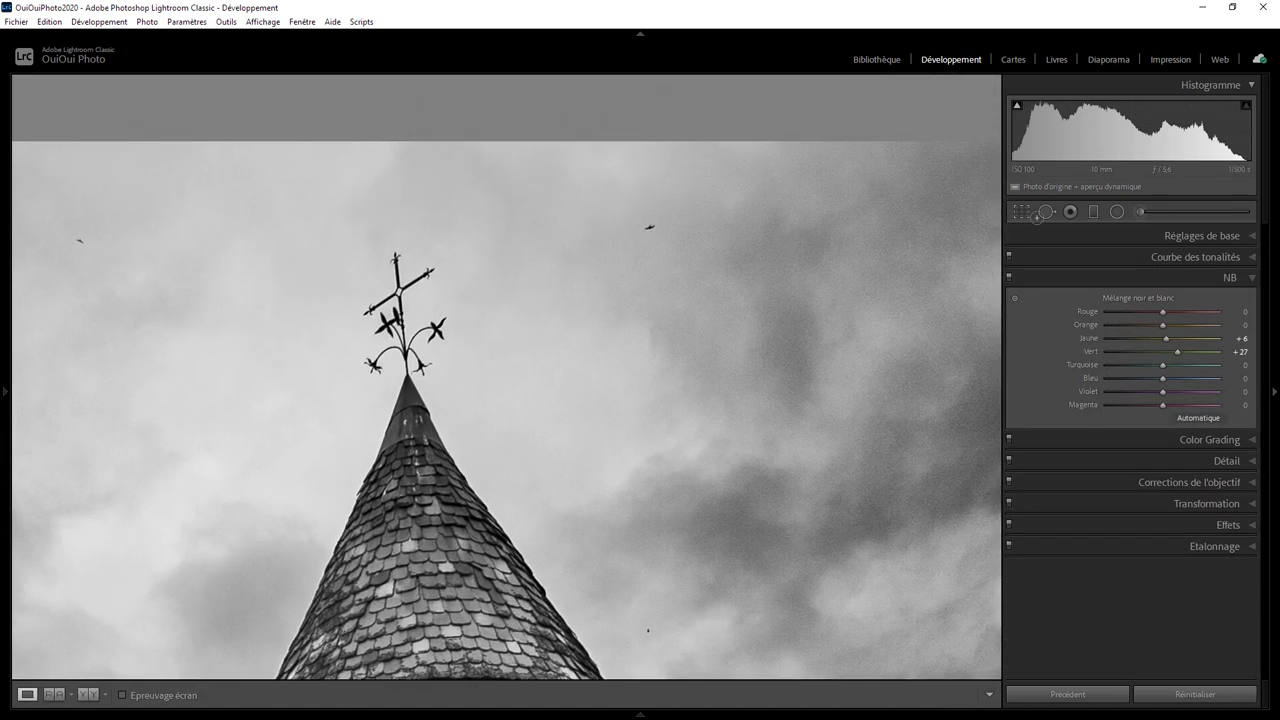
click(1044, 212)
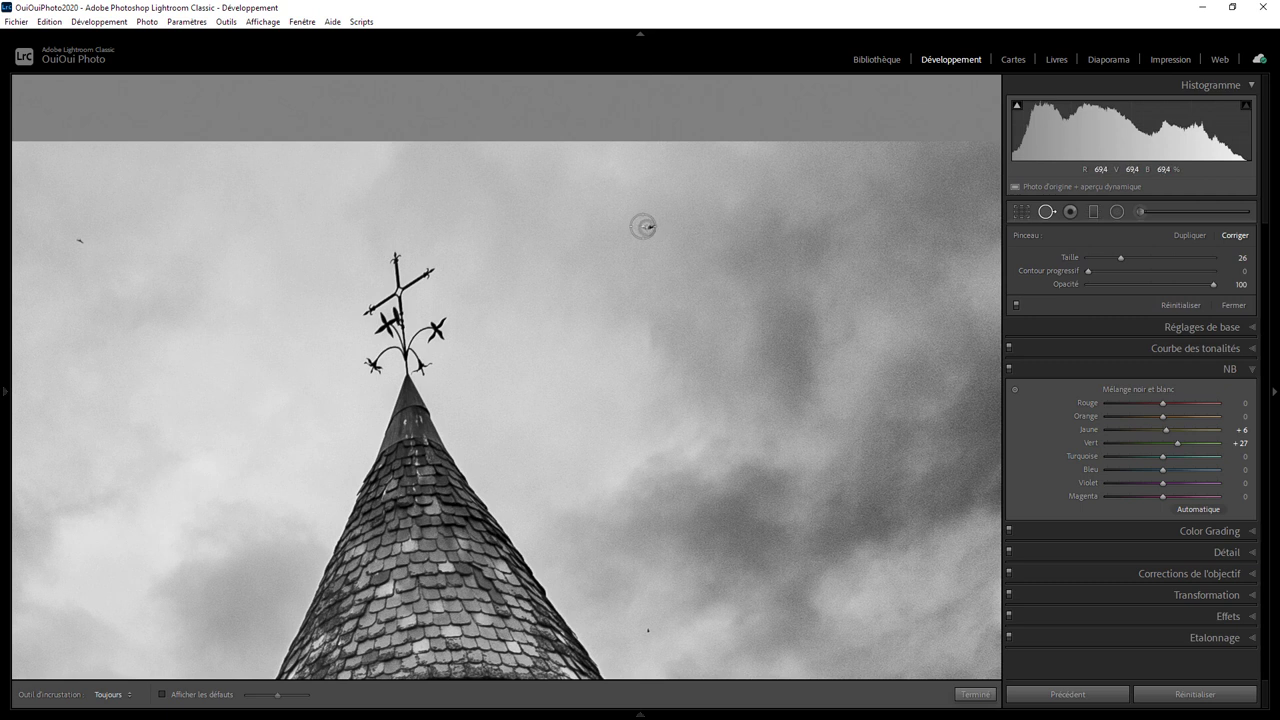
drag(650, 230, 655, 285)
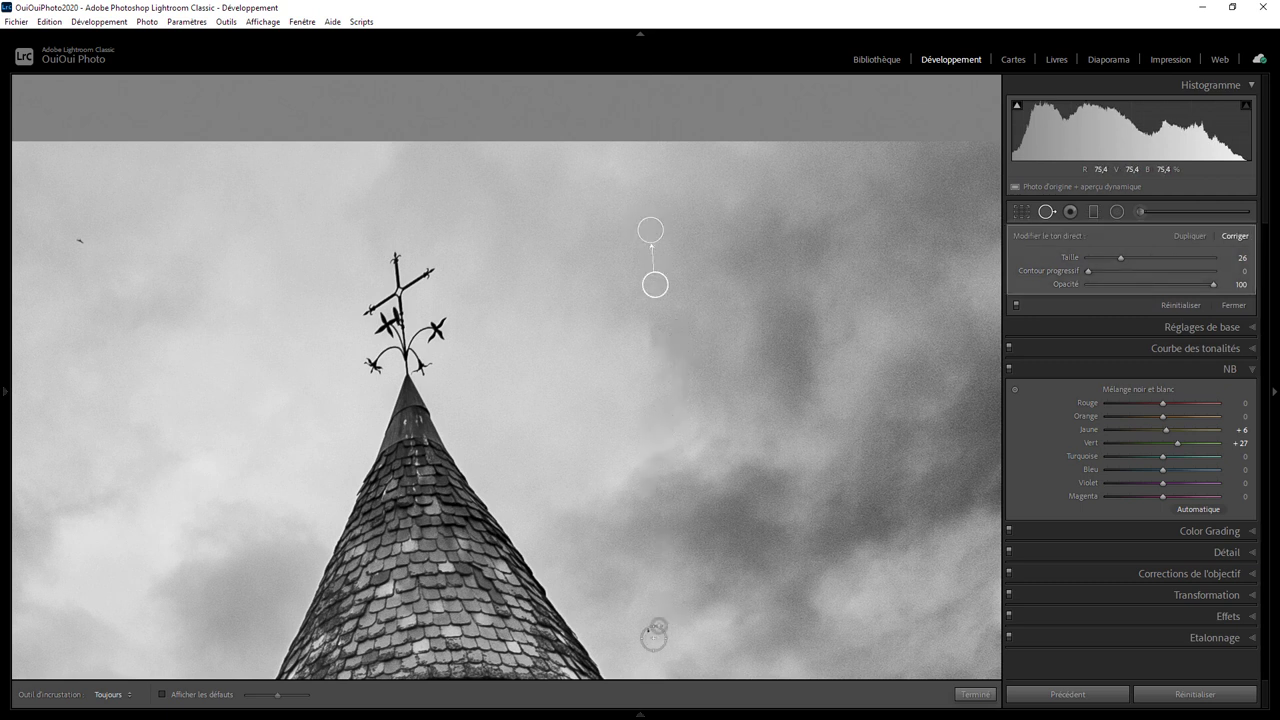
click(648, 627)
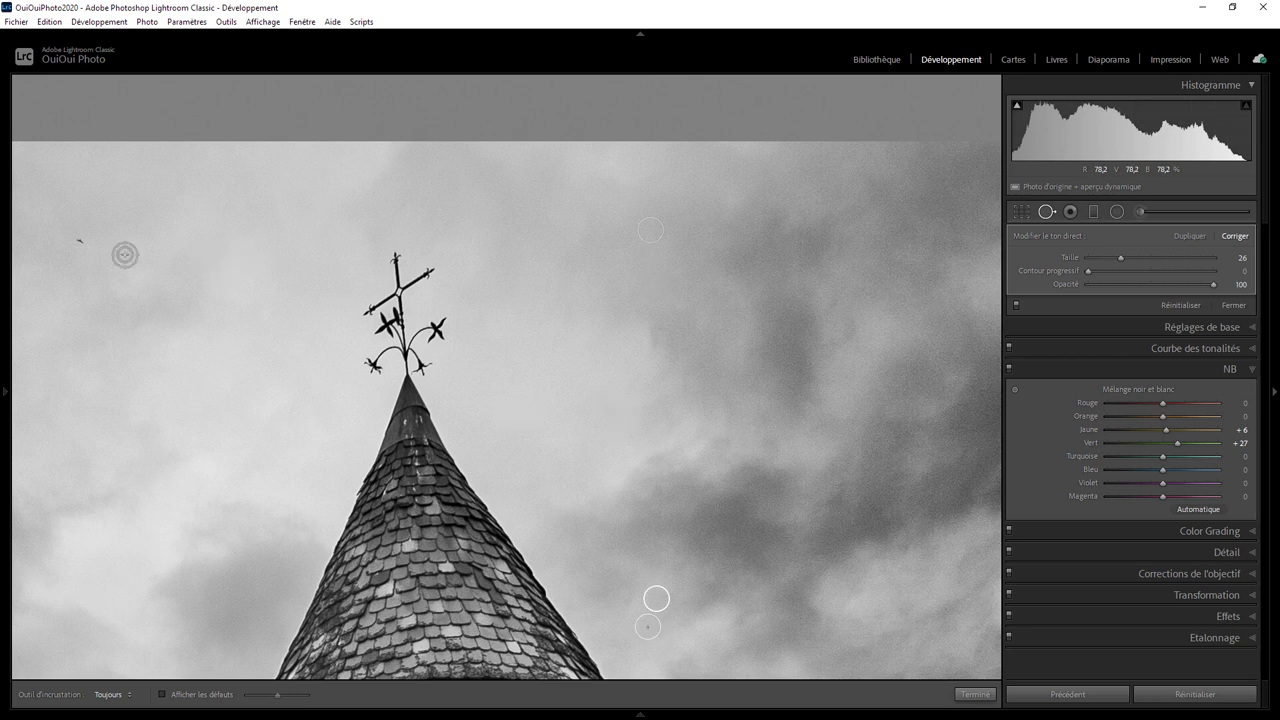
click(81, 242)
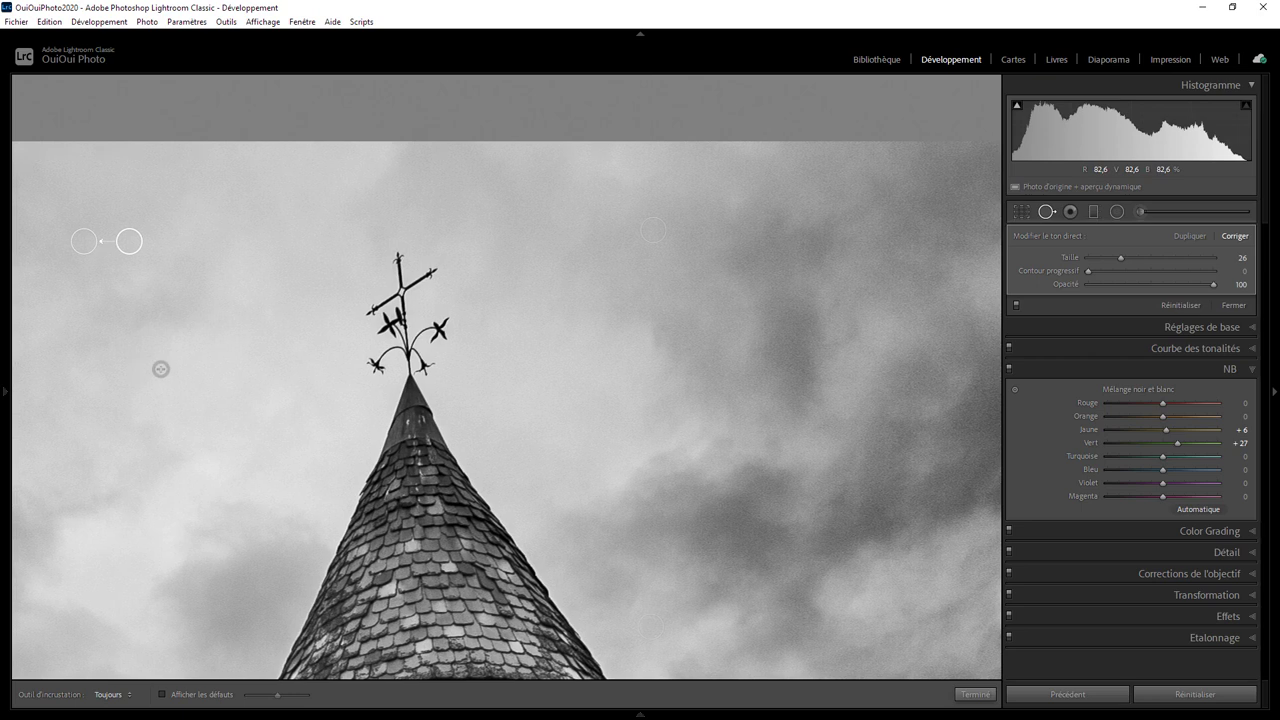
drag(145, 368, 744, 307)
mouse_move(217, 336)
mouse_down()
mouse_move(287, 358)
mouse_move(760, 250)
mouse_up()
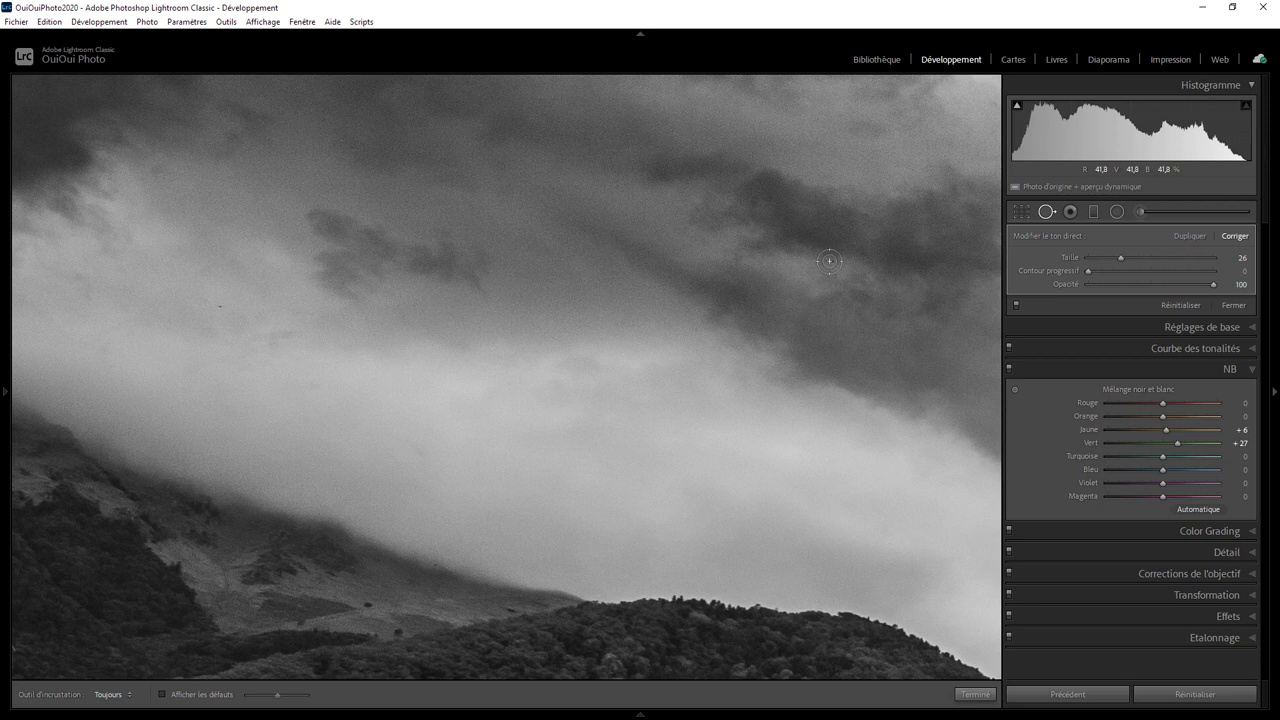
click(219, 306)
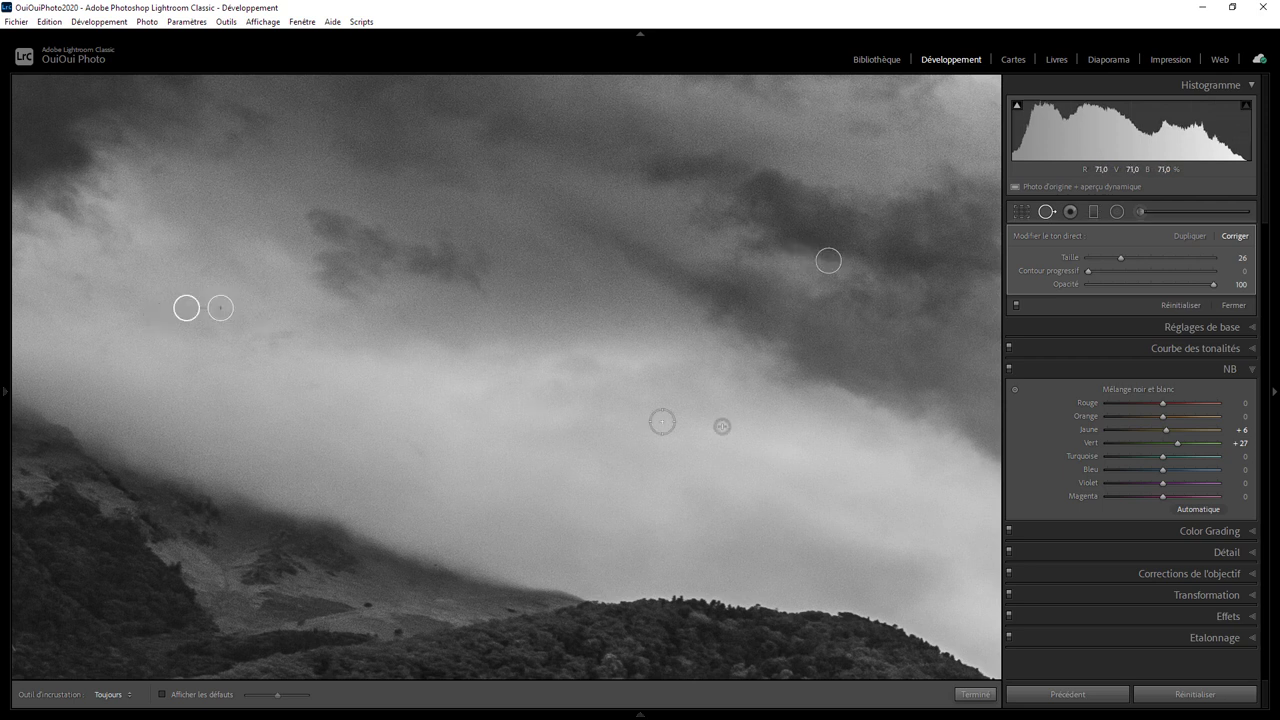
Step: Heal the remaining sky specks near the gable and round tower, then close spot removal
drag(849, 440, 208, 328)
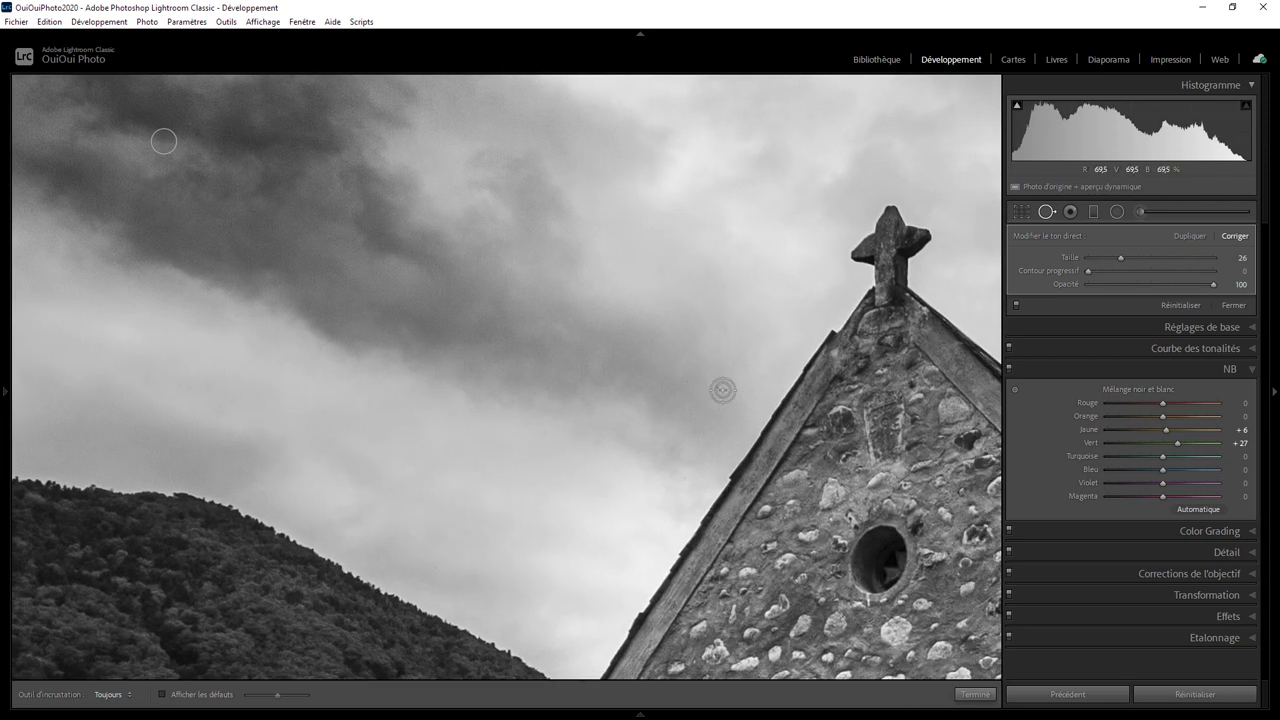
click(717, 387)
drag(595, 306, 360, 383)
drag(707, 347, 101, 313)
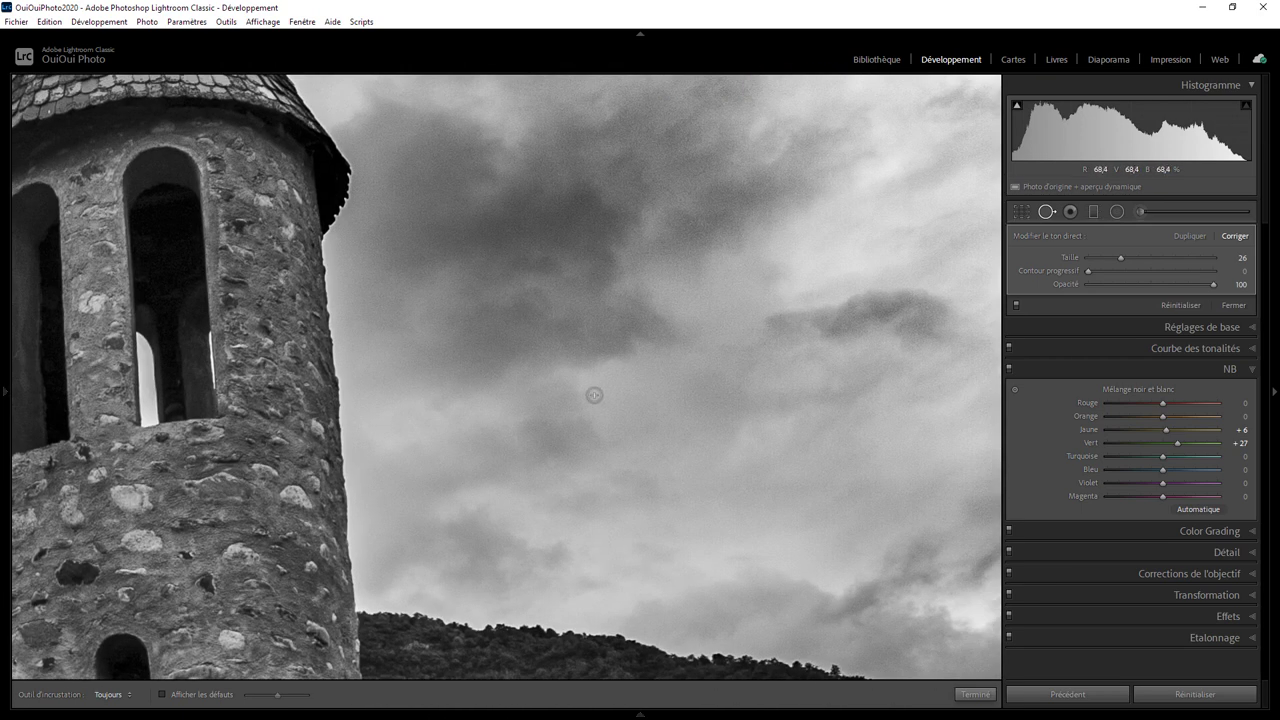
drag(893, 319, 462, 579)
drag(671, 231, 785, 508)
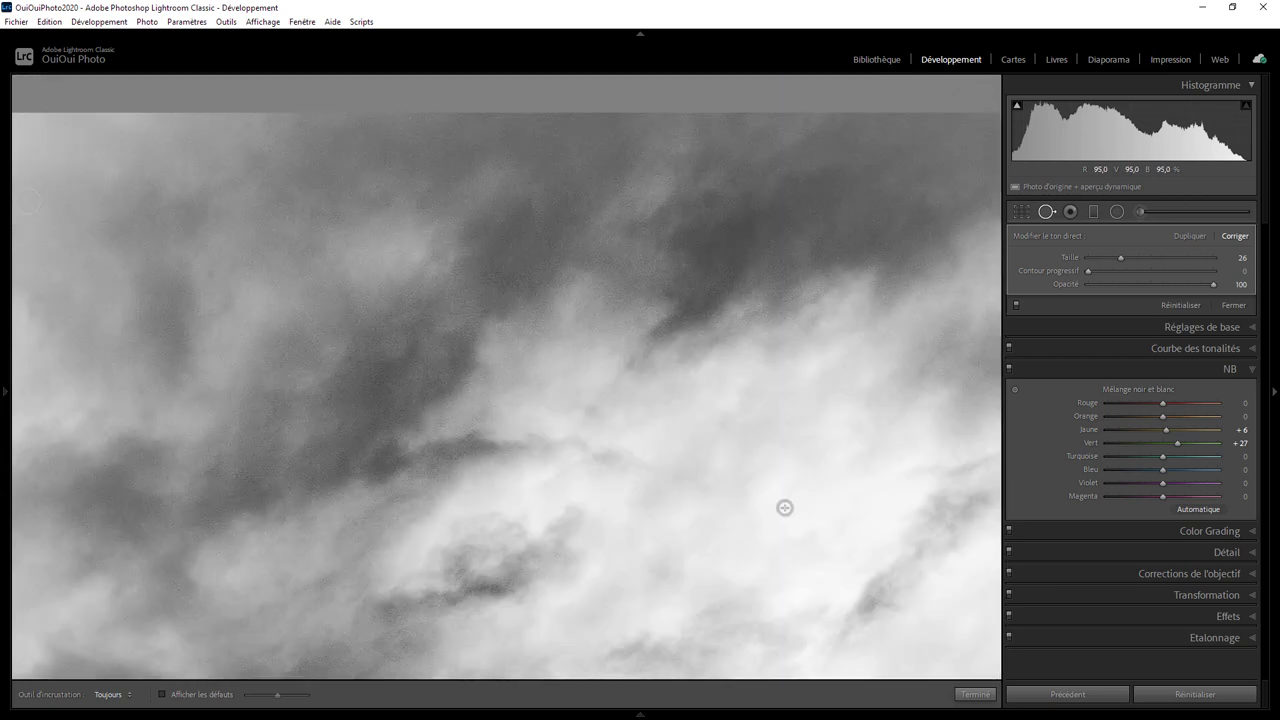
key(z)
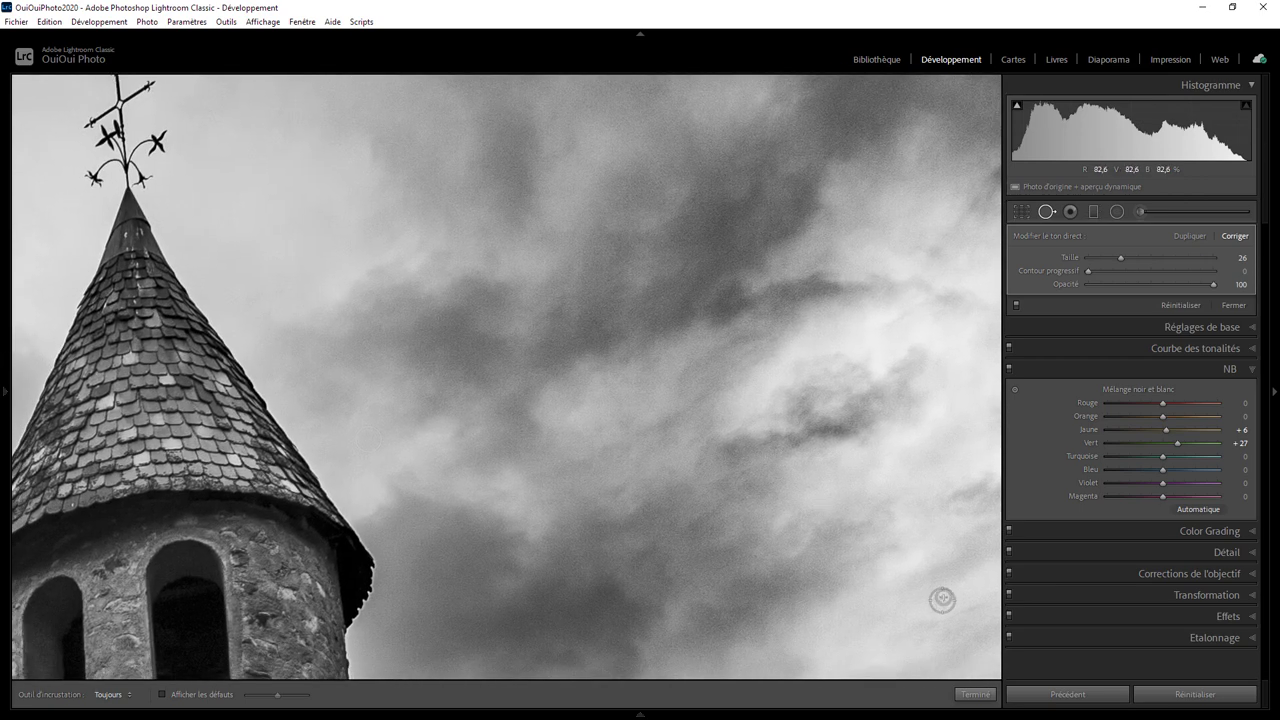
click(973, 693)
click(581, 464)
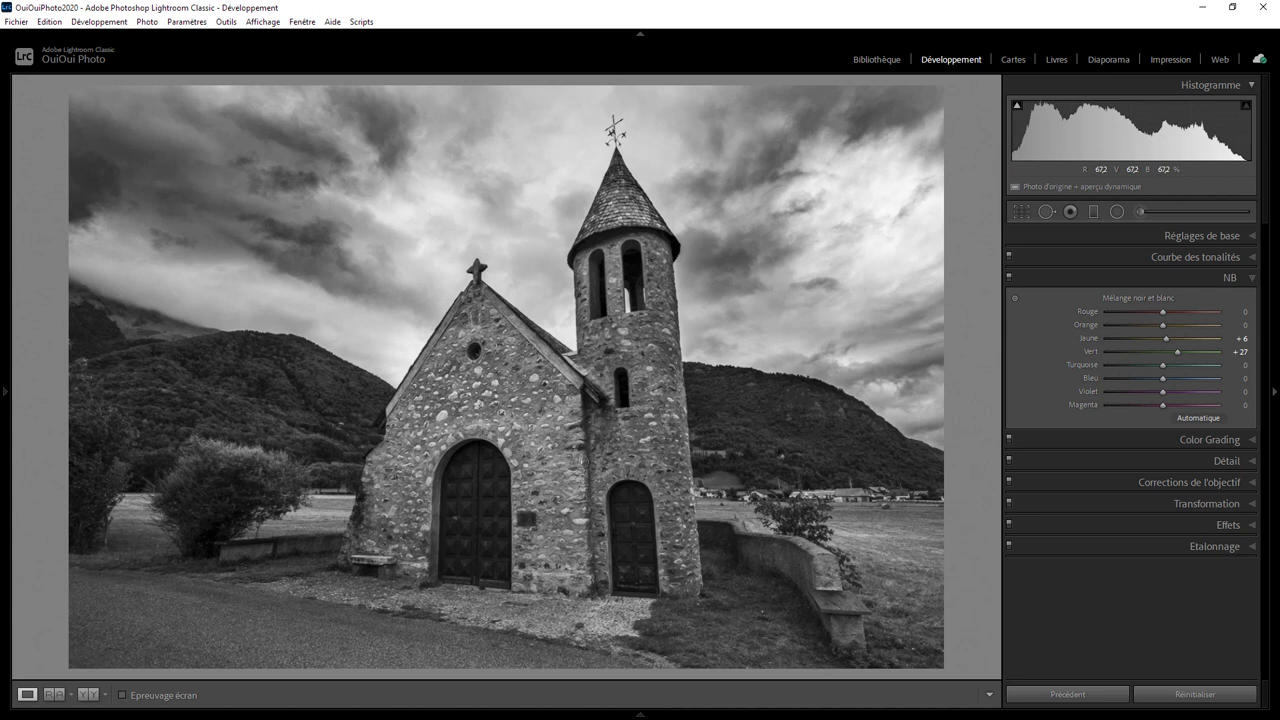
Step: Select the tower roof's brush mask and lower its Exposure from 0.60 to 0.29
click(1138, 211)
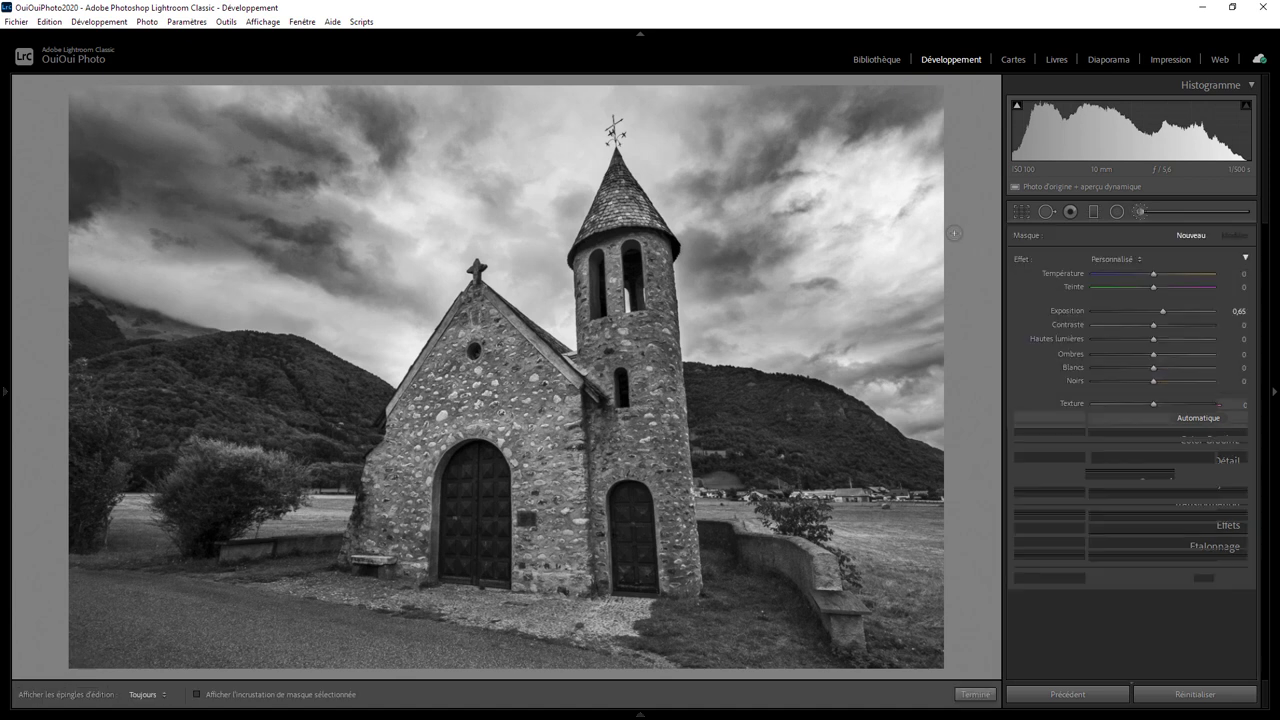
click(626, 197)
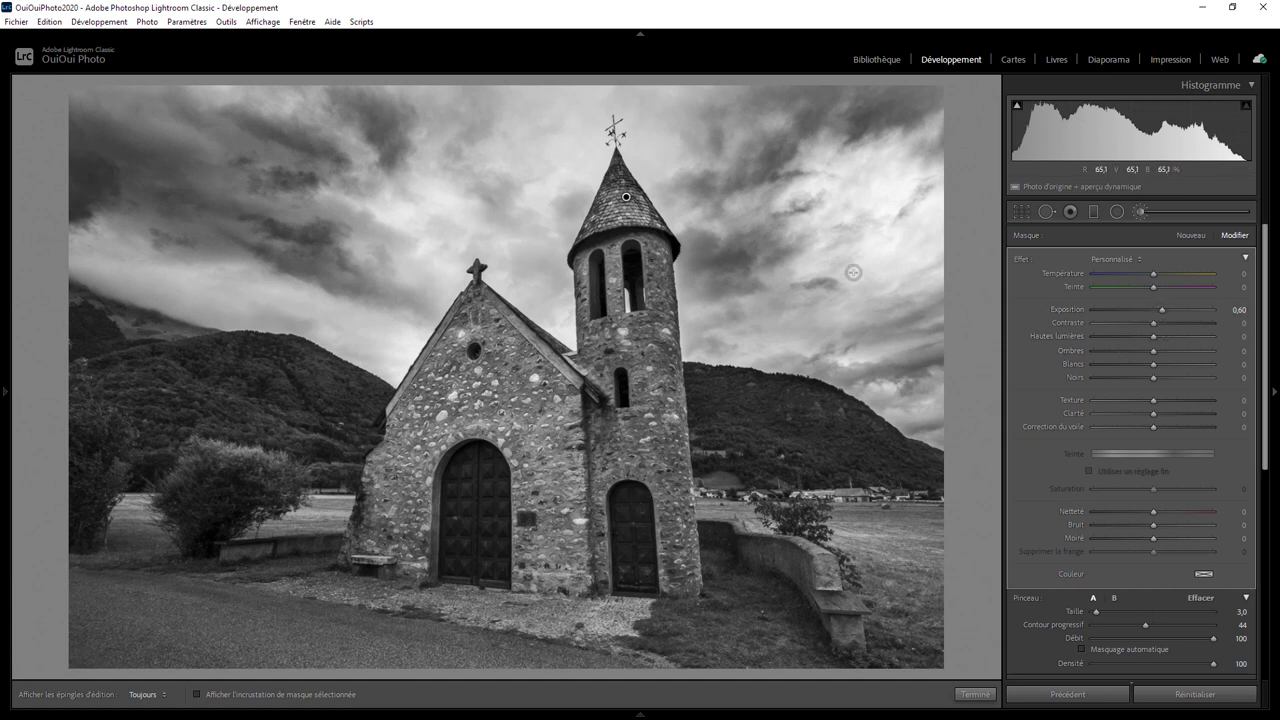
drag(1161, 309, 1157, 309)
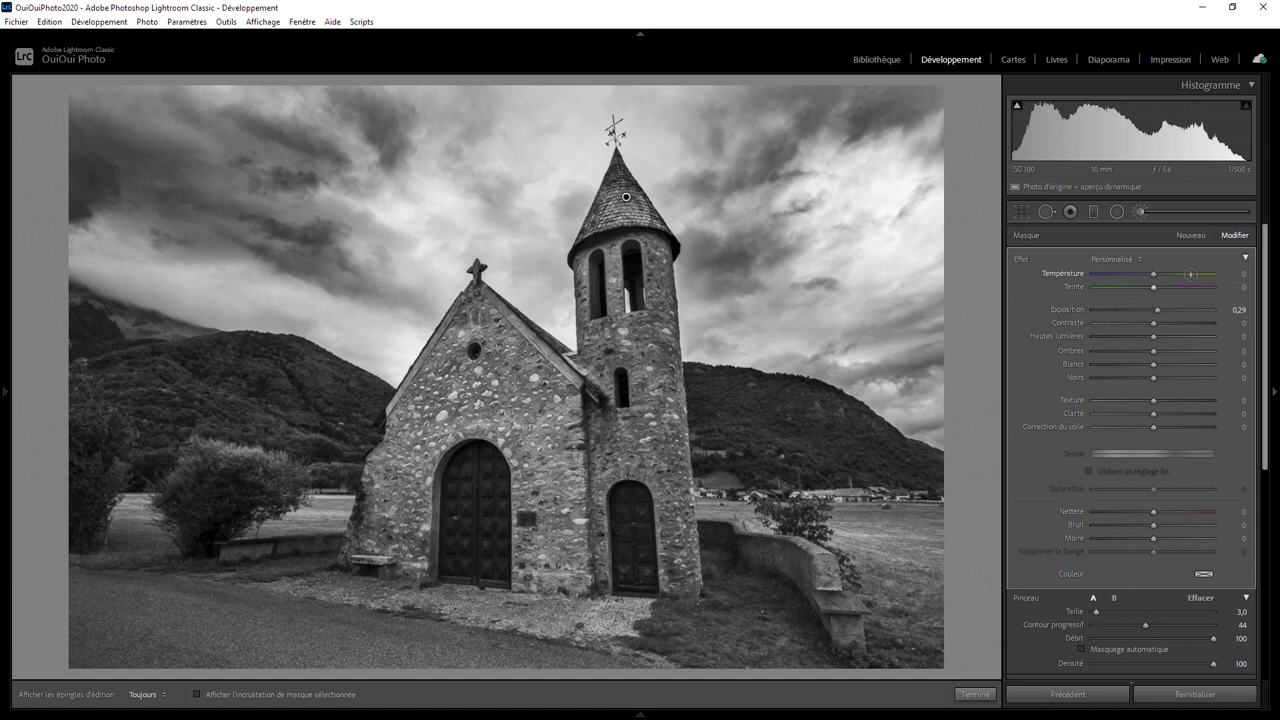
drag(1266, 280, 1262, 490)
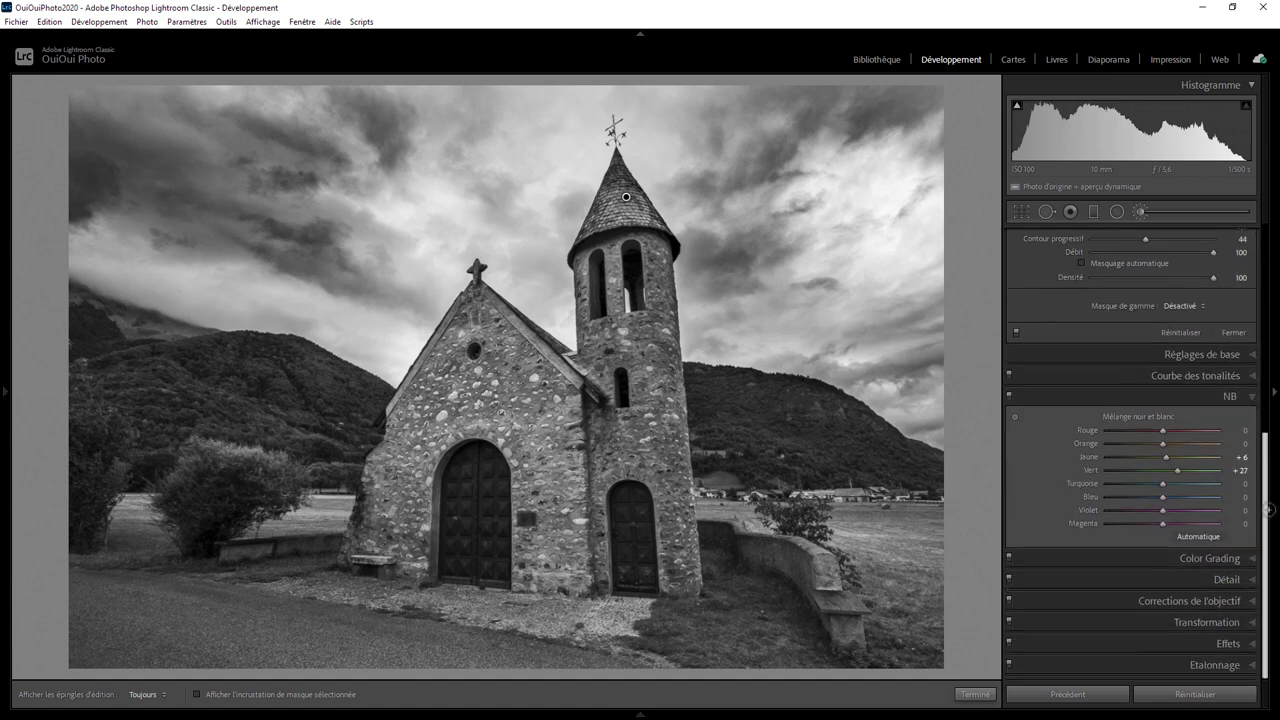
Step: Tint the shadows light blue in Color Grading (Hue 215, Saturation 12)
click(1251, 559)
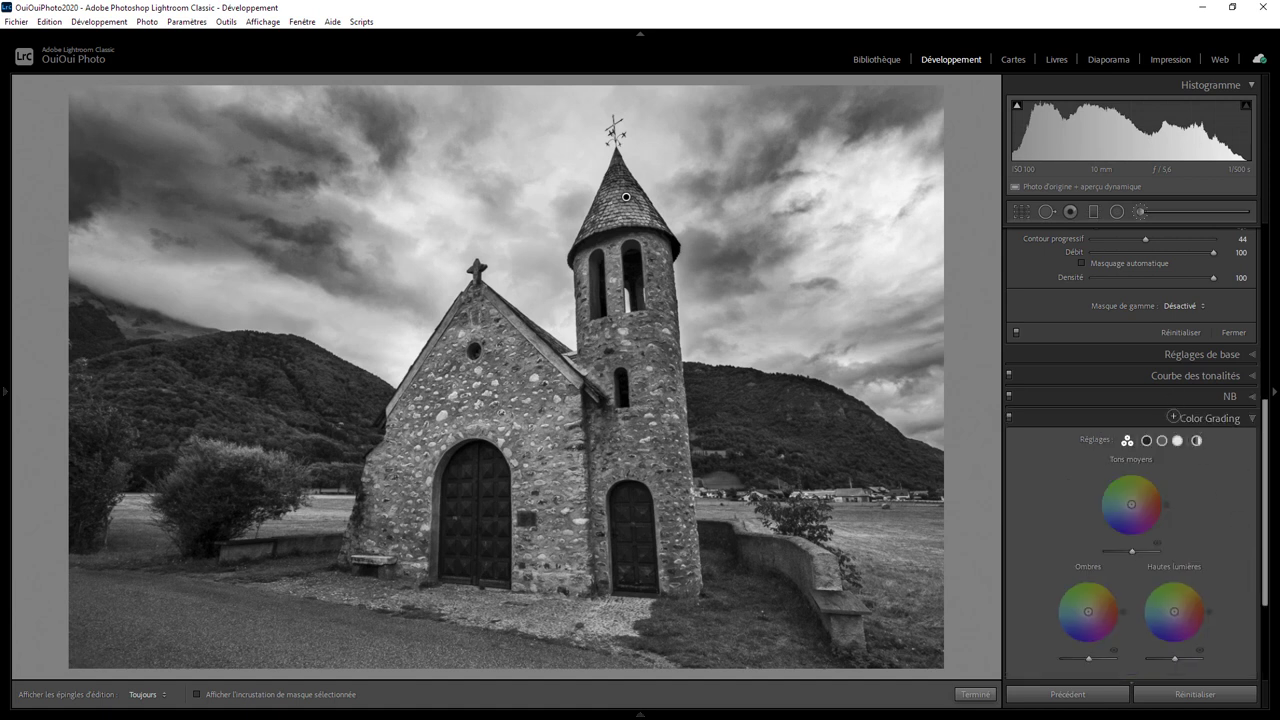
click(1146, 440)
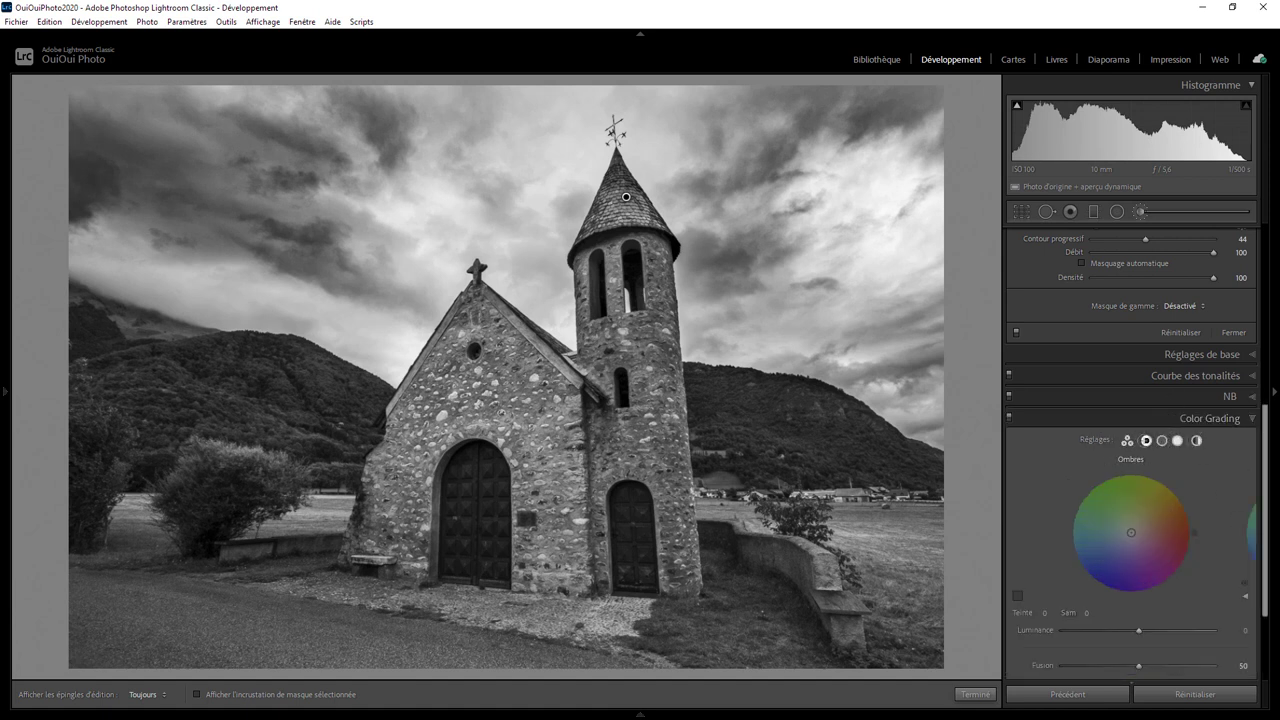
click(1017, 595)
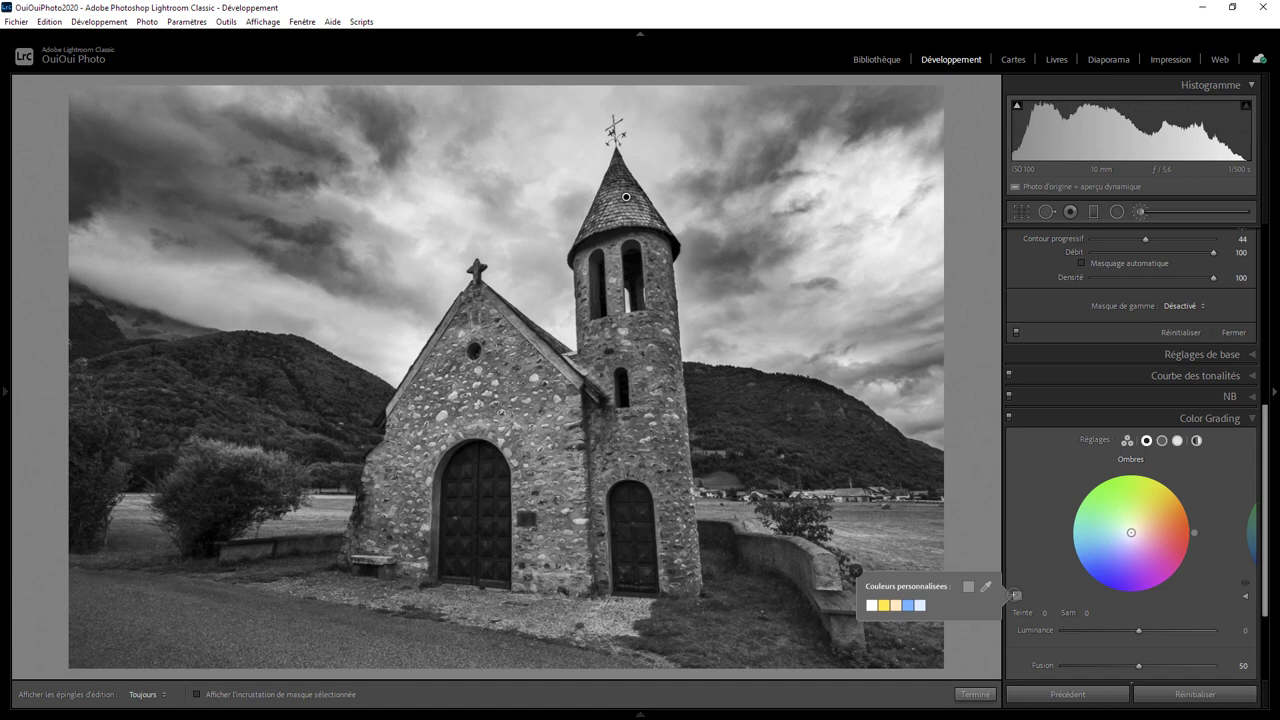
click(920, 605)
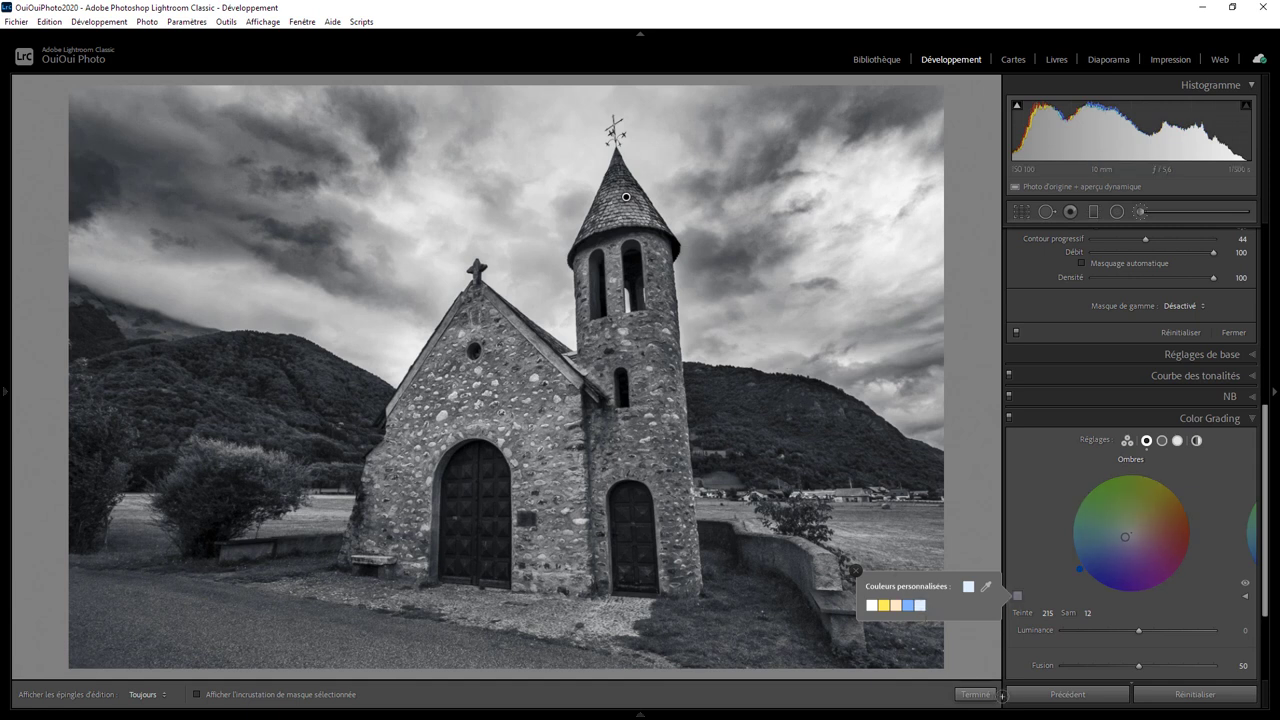
click(977, 694)
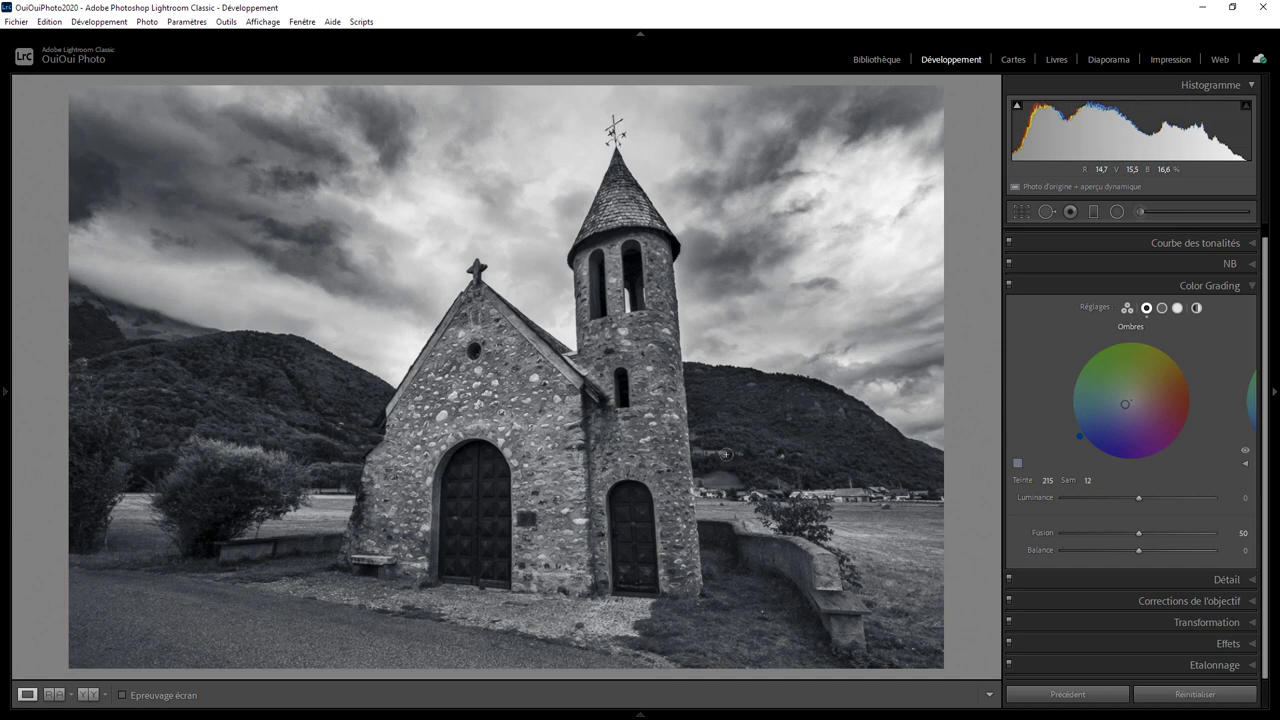
Step: Zoom to 1:1 on the wall plaque and paint over it with Spot Removal in Heal mode
click(533, 519)
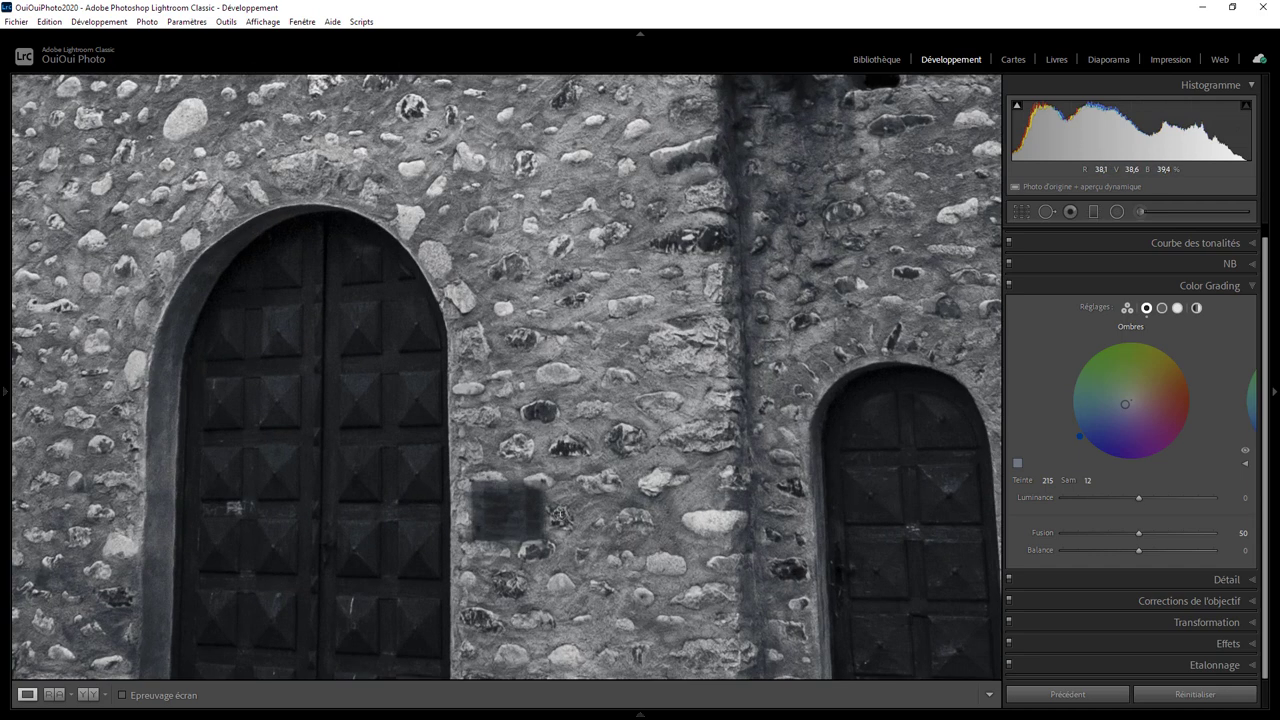
click(1045, 212)
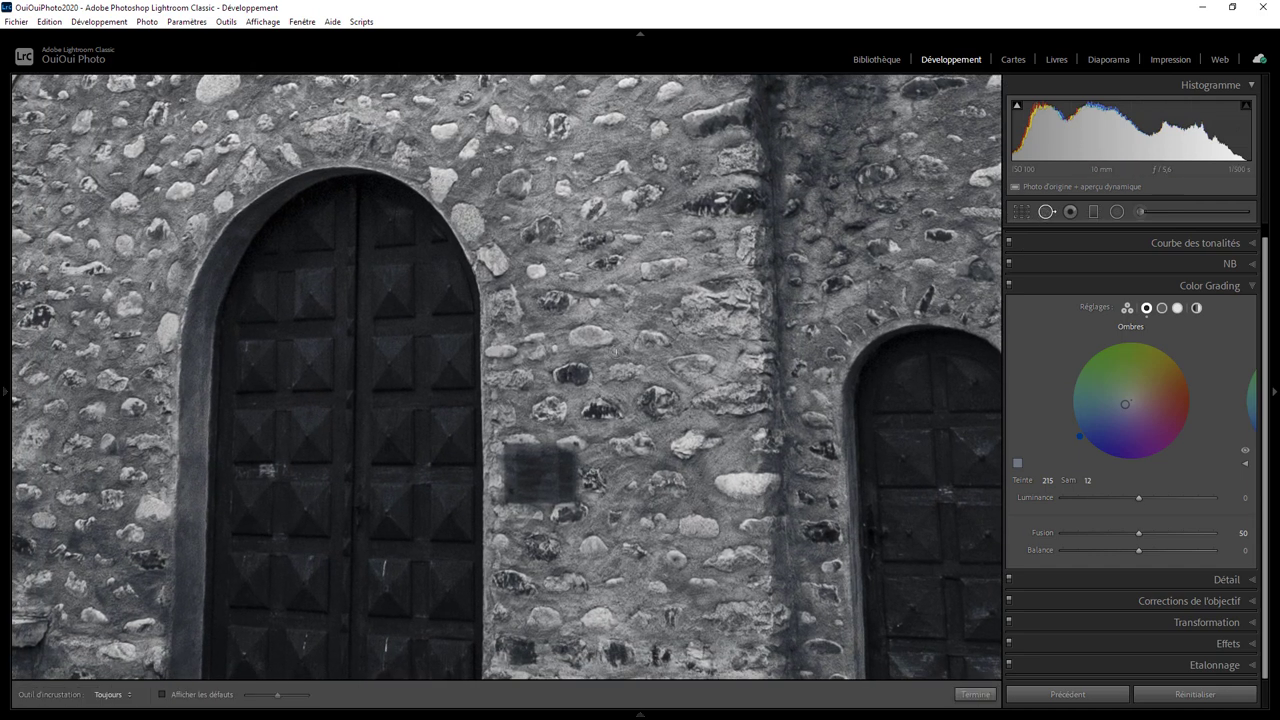
mouse_move(512, 447)
mouse_down()
mouse_move(528, 494)
mouse_move(569, 494)
mouse_move(574, 449)
mouse_move(526, 449)
mouse_move(543, 454)
mouse_move(538, 475)
mouse_up()
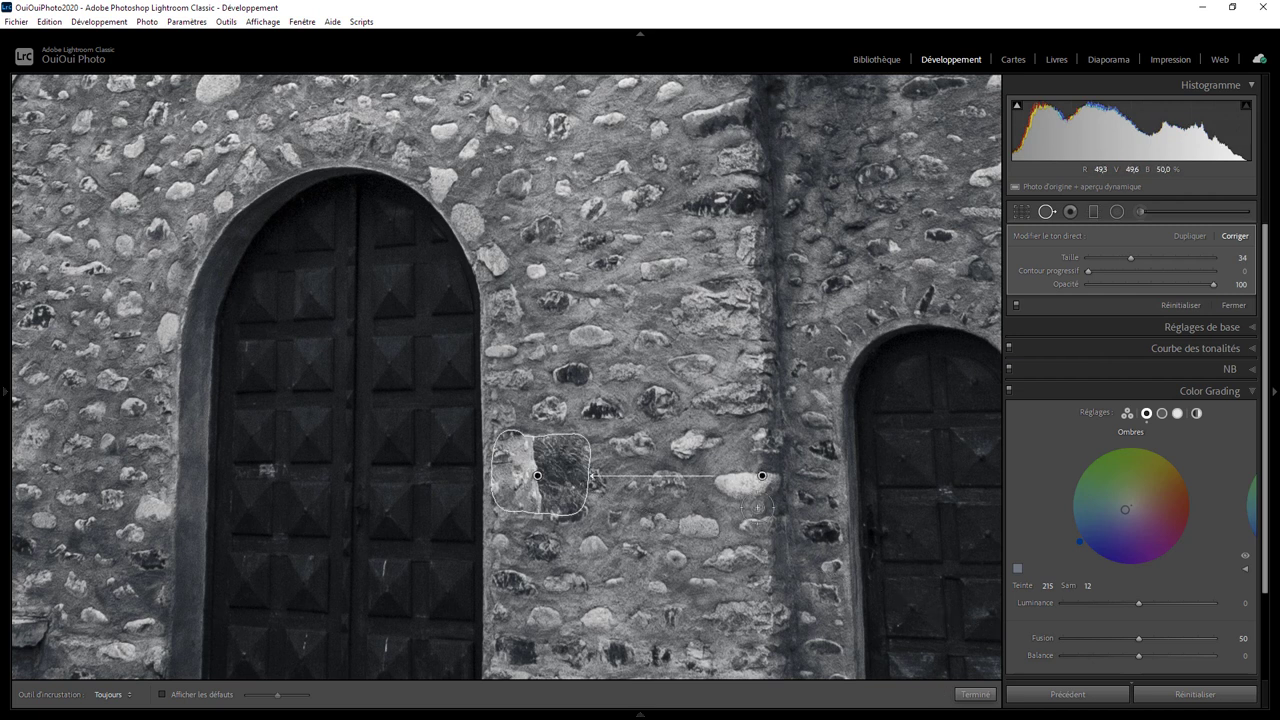
Step: Move the heal source to cleaner wall above, confirm with Terminé, and zoom back out
key(slash)
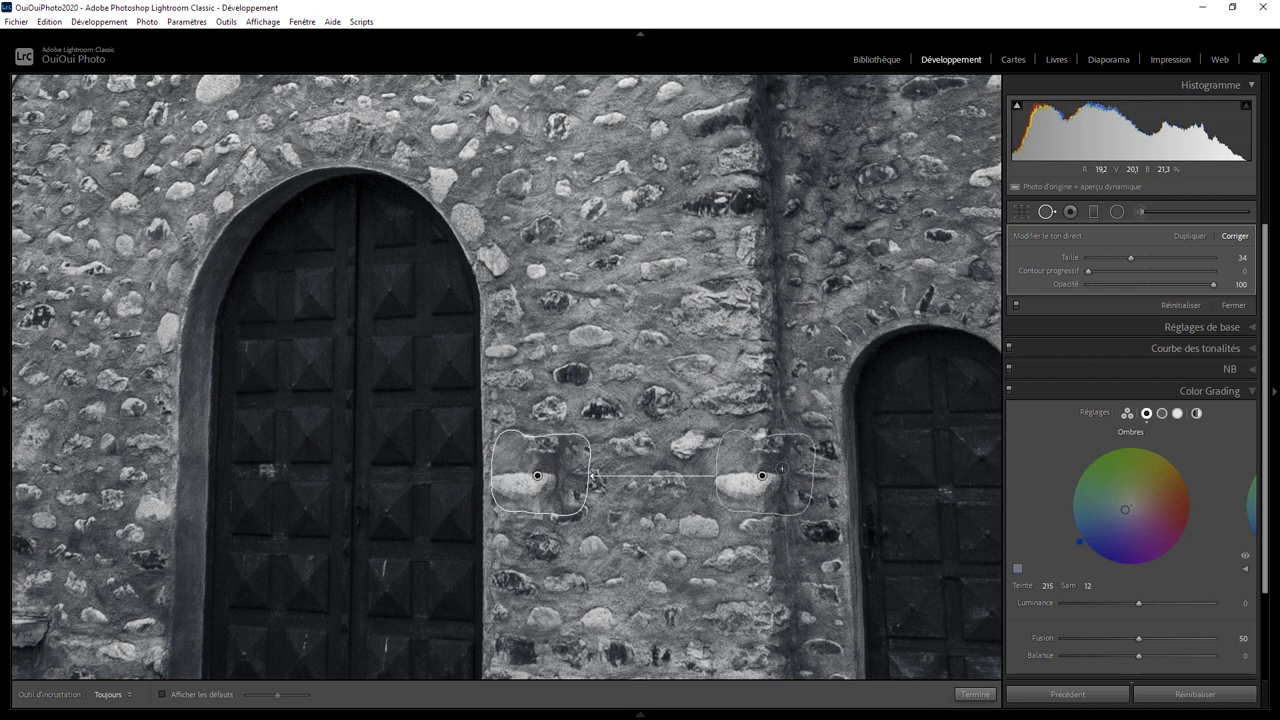
drag(762, 478, 601, 347)
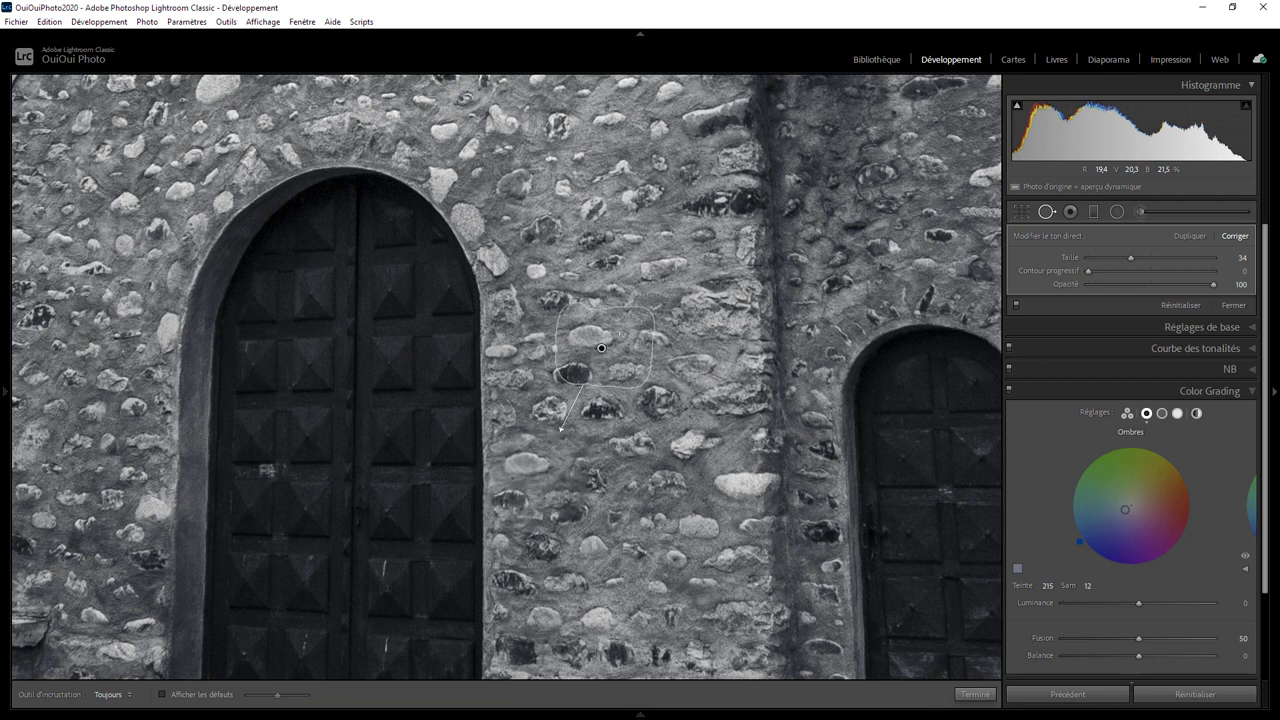
drag(601, 347, 608, 368)
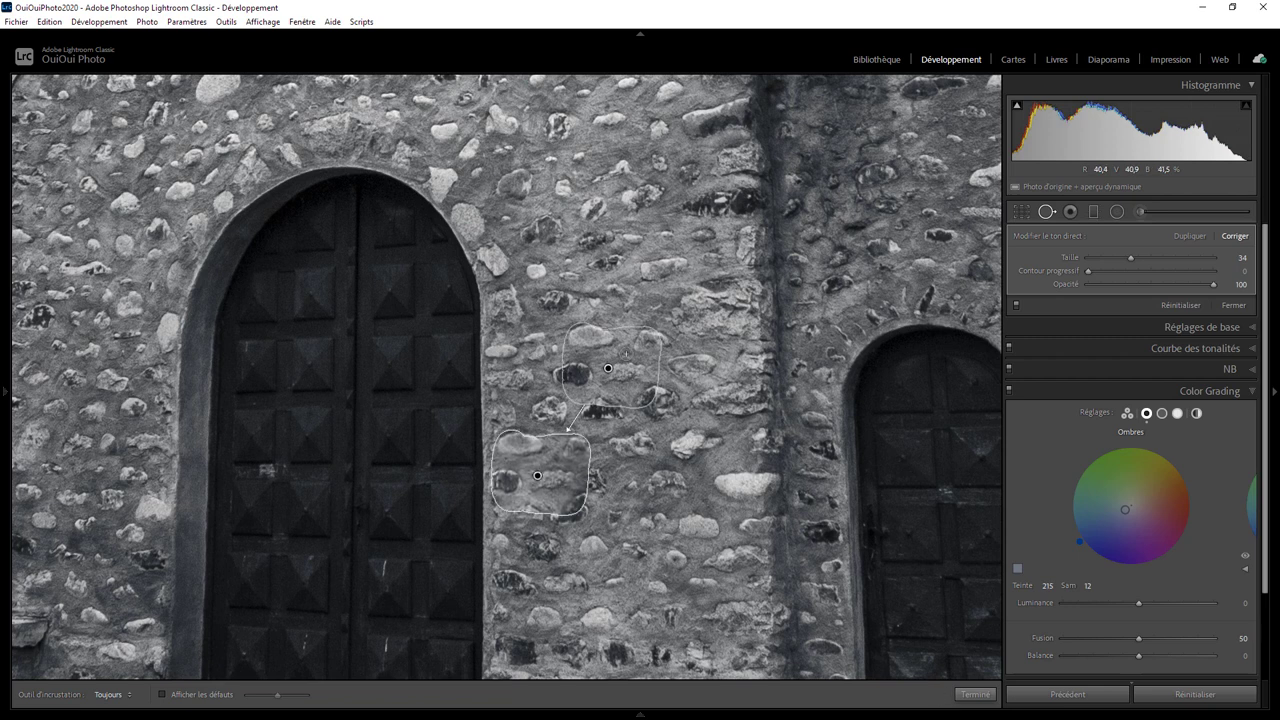
click(975, 694)
click(591, 389)
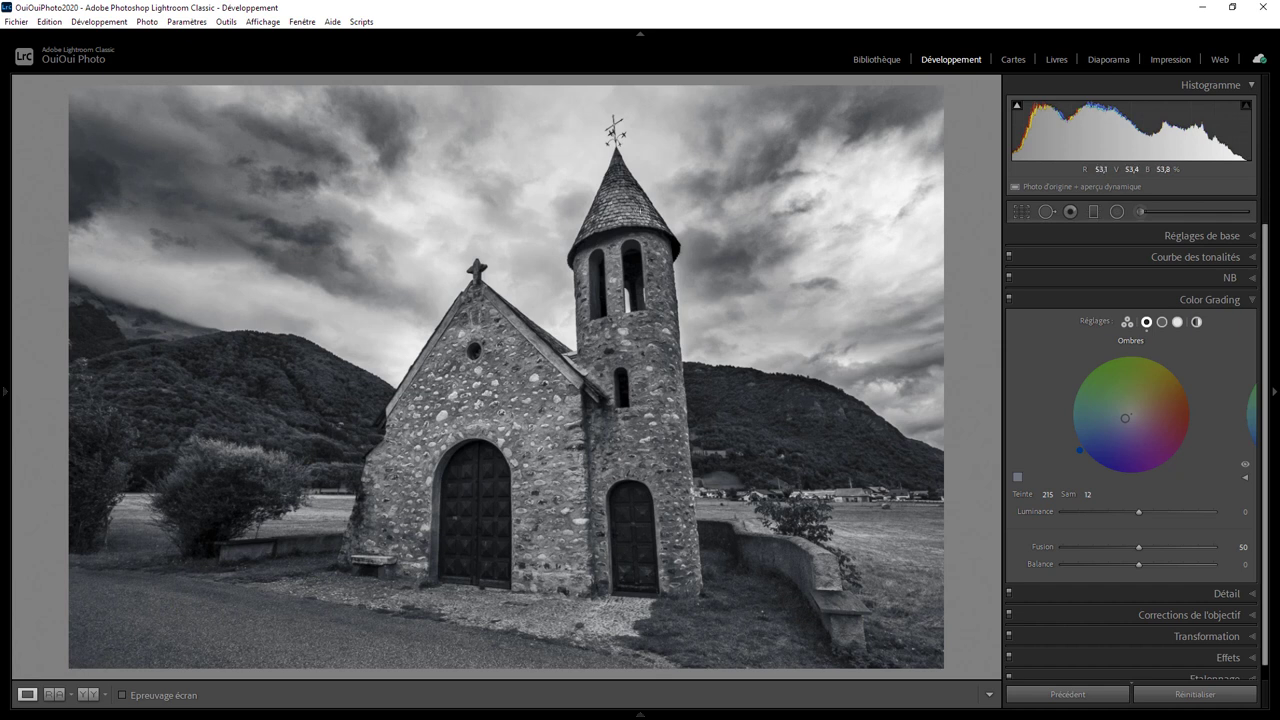
Step: Toggle Before/After with \ to compare the original colour photo against the black-and-white edit
key(backslash)
key(backslash)
key(backslash)
key(backslash)
key(backslash)
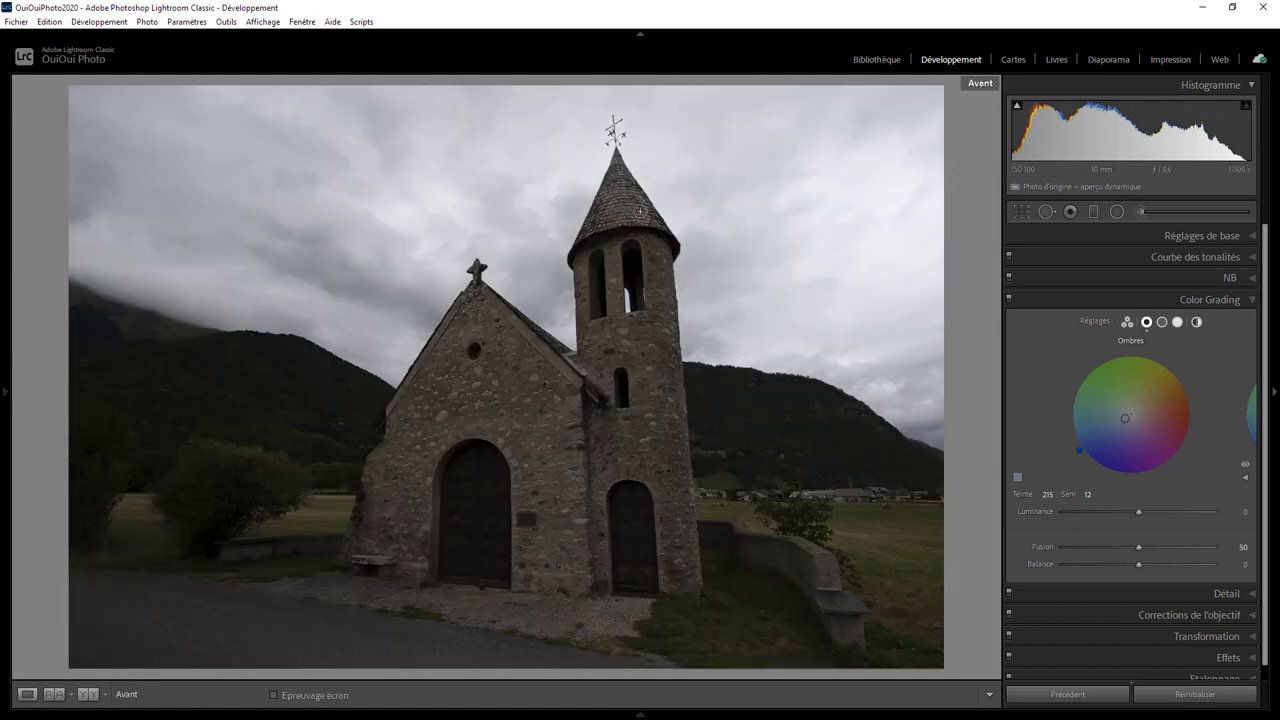
key(backslash)
key(backslash)
key(backslash)
key(backslash)
key(backslash)
key(backslash)
key(backslash)
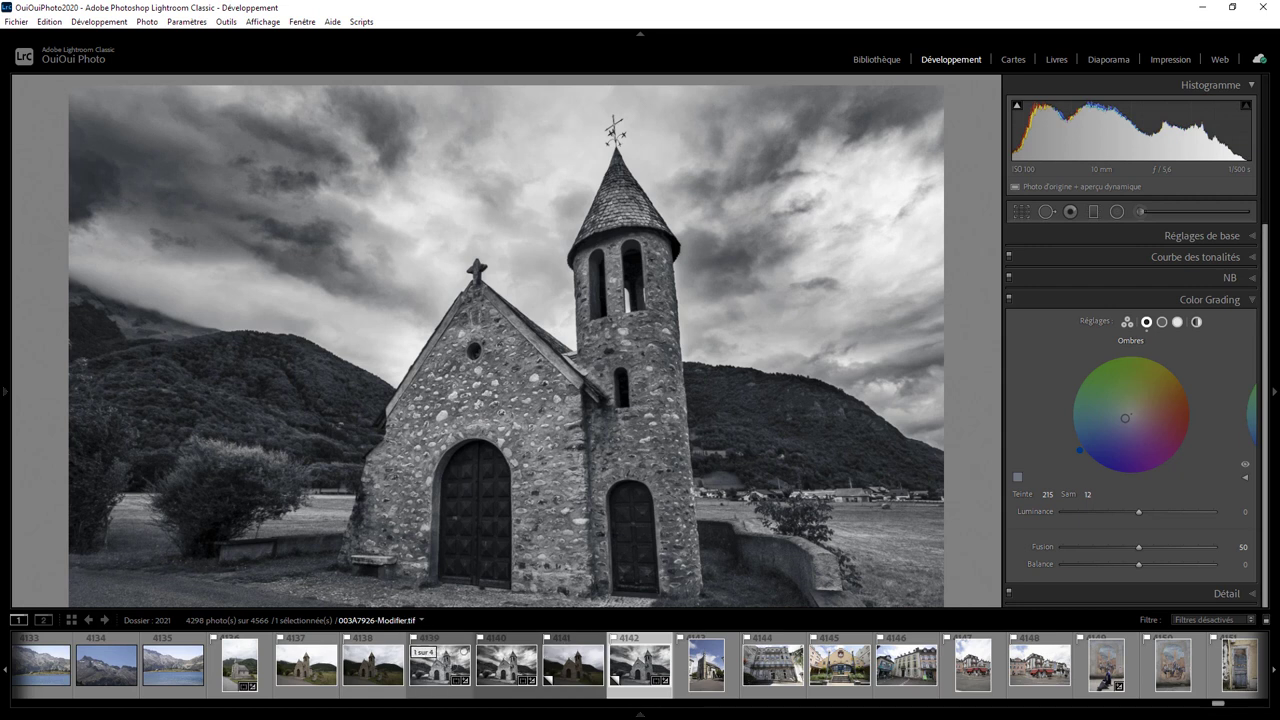
Step: Select filmstrip thumbnail 4139 to show the rain-and-lightning 003A7926-Modifier.tif version
click(447, 666)
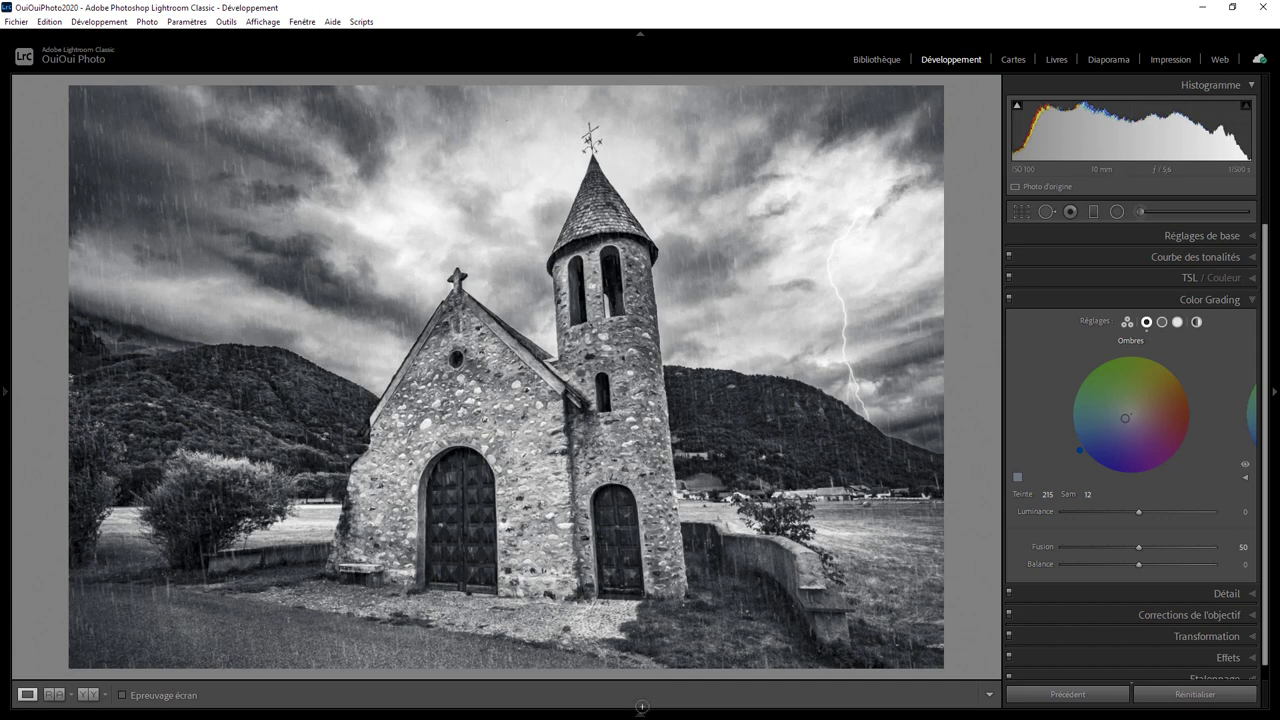
Step: Select filmstrip thumbnail 4142 to show the rain-free 003A7926.dng Copie 2 version
click(655, 667)
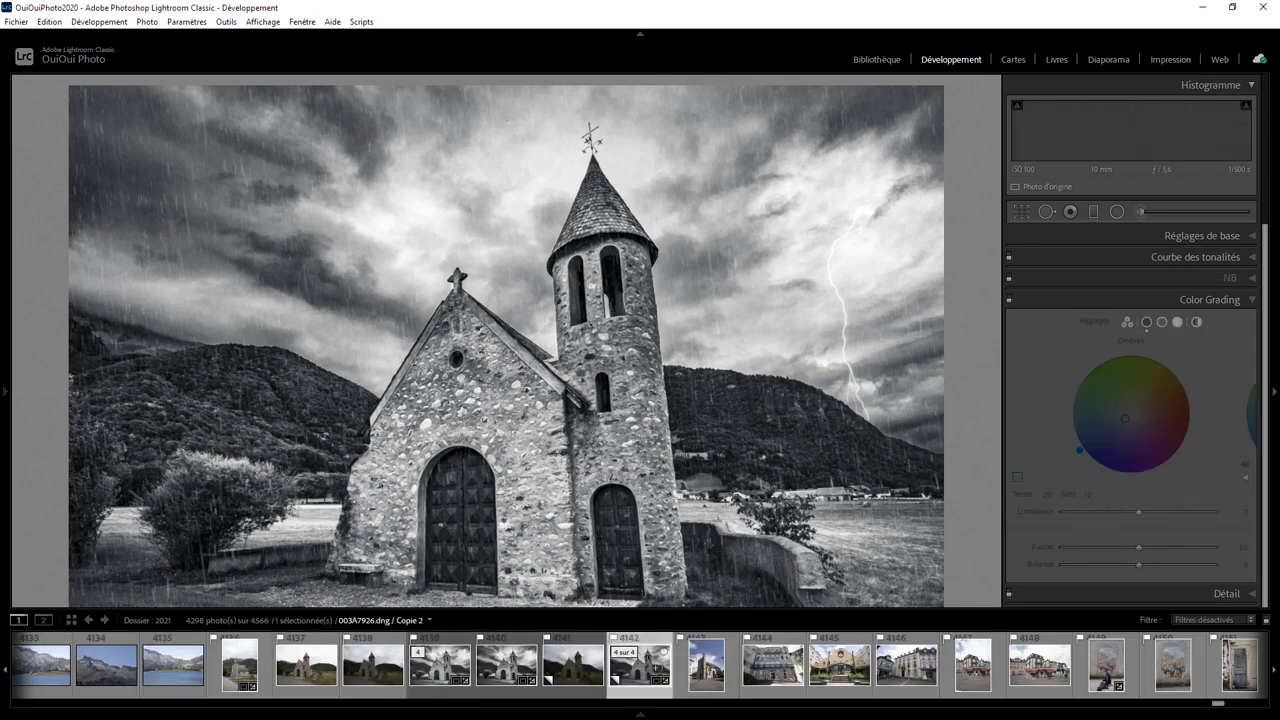